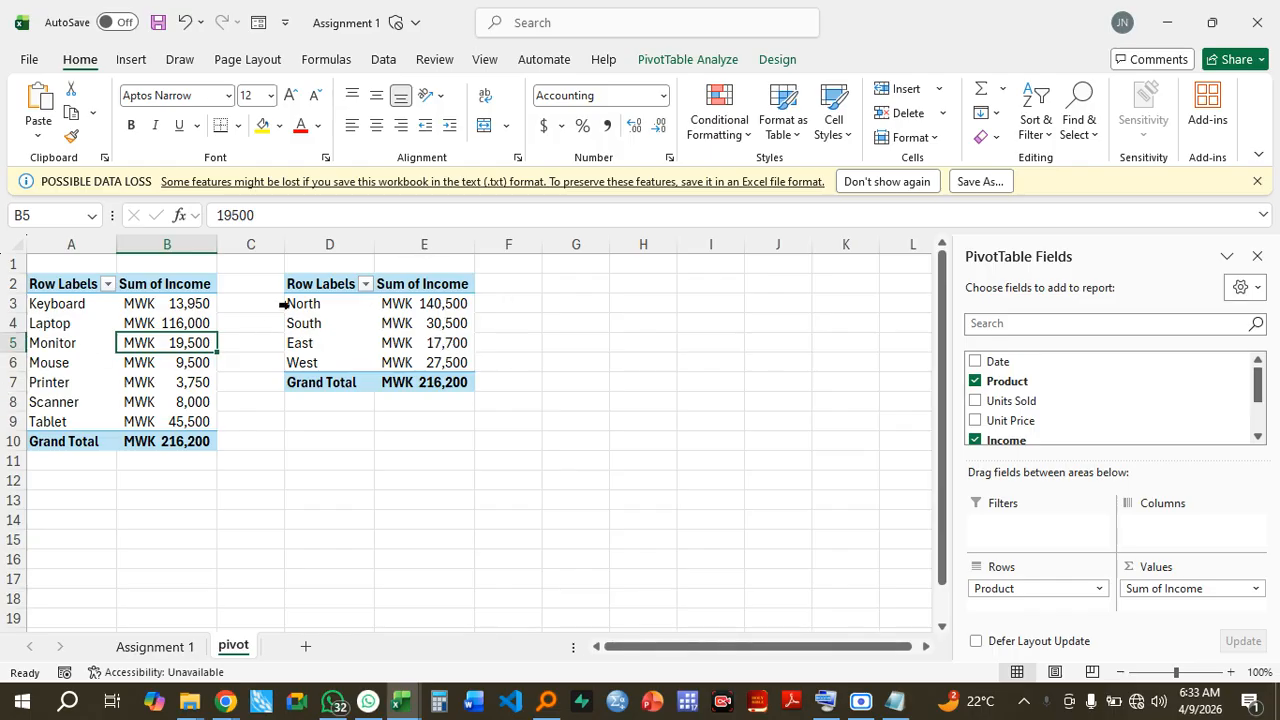
- Insert a clustered bar PivotChart from the product income pivot table
click(63, 365)
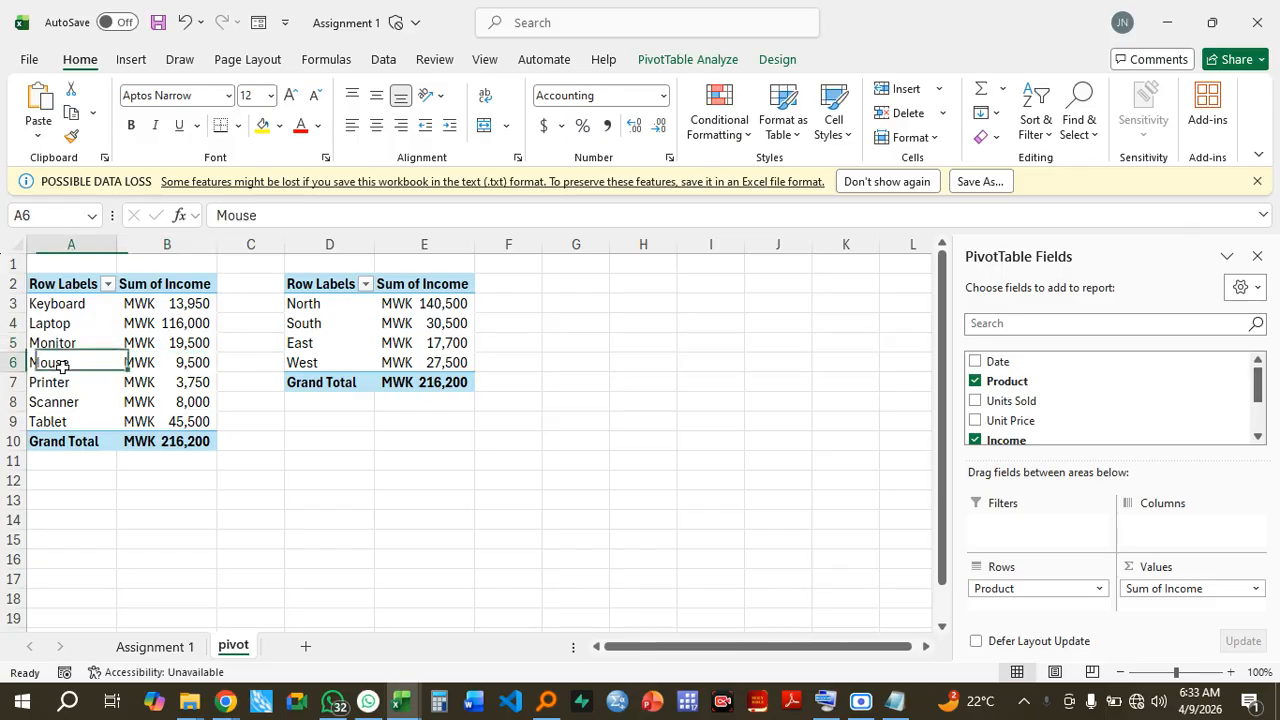
click(706, 59)
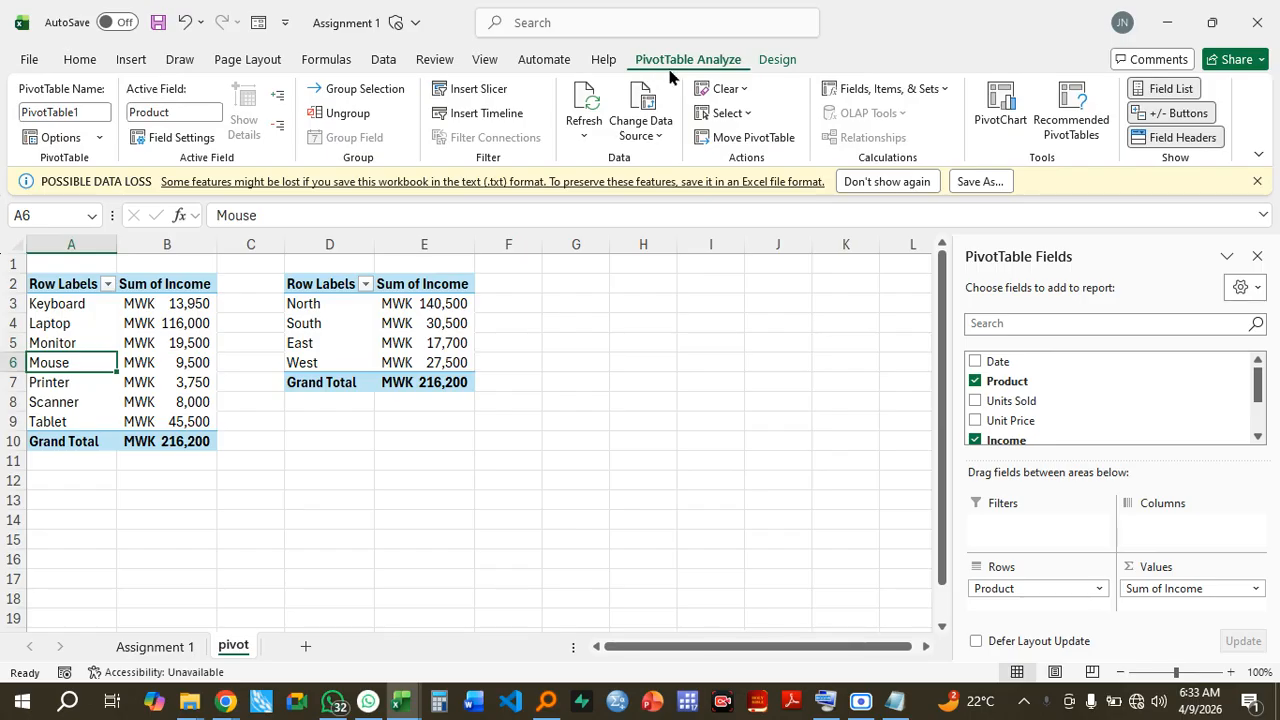
click(1012, 104)
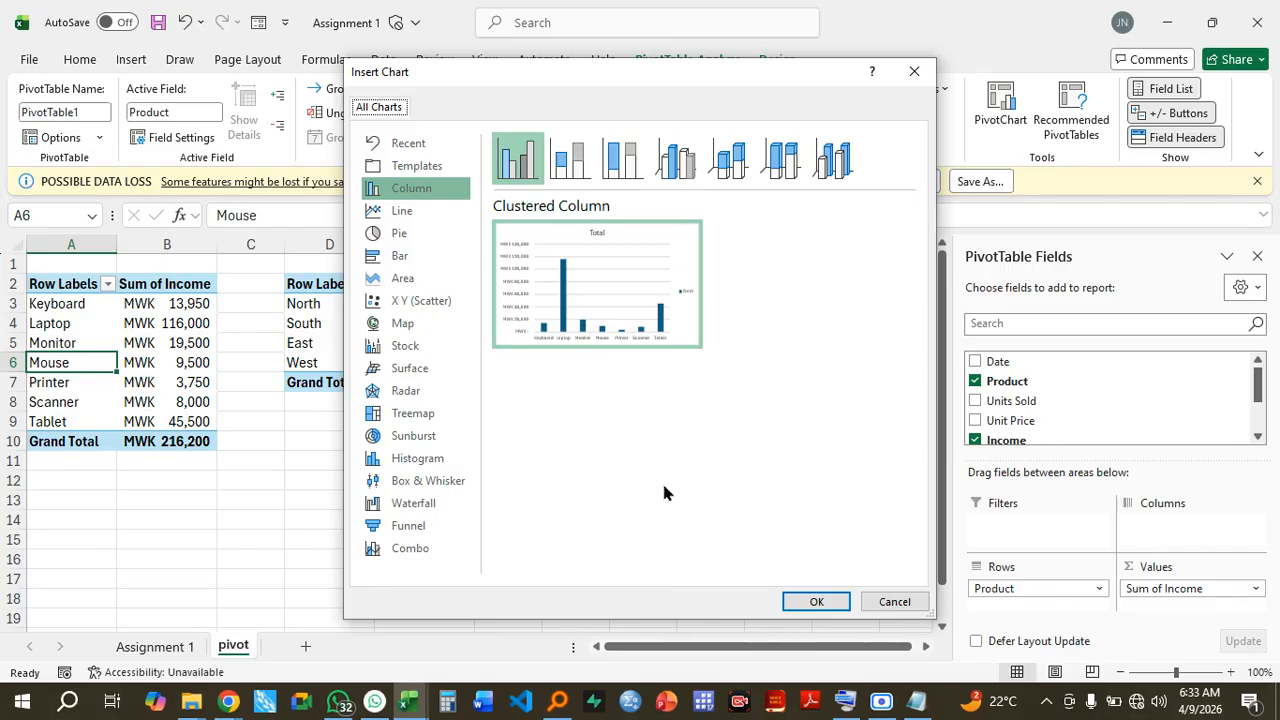
drag(465, 96, 382, 80)
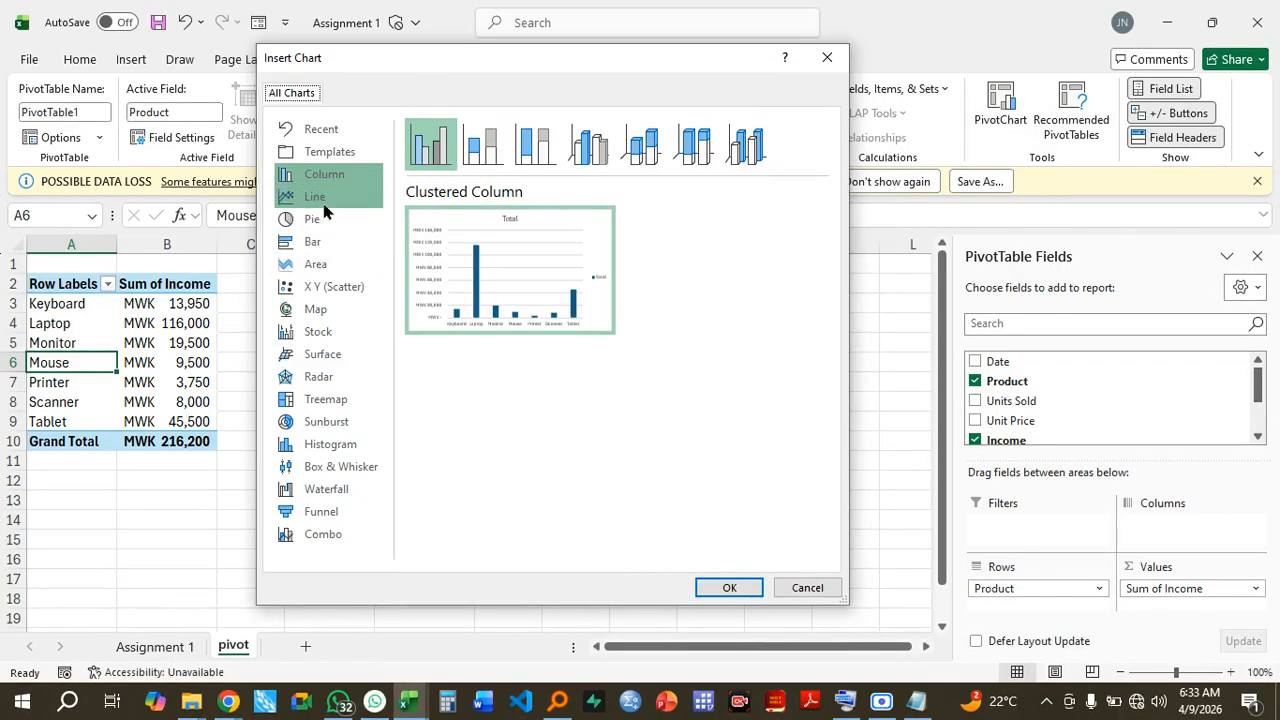
click(337, 248)
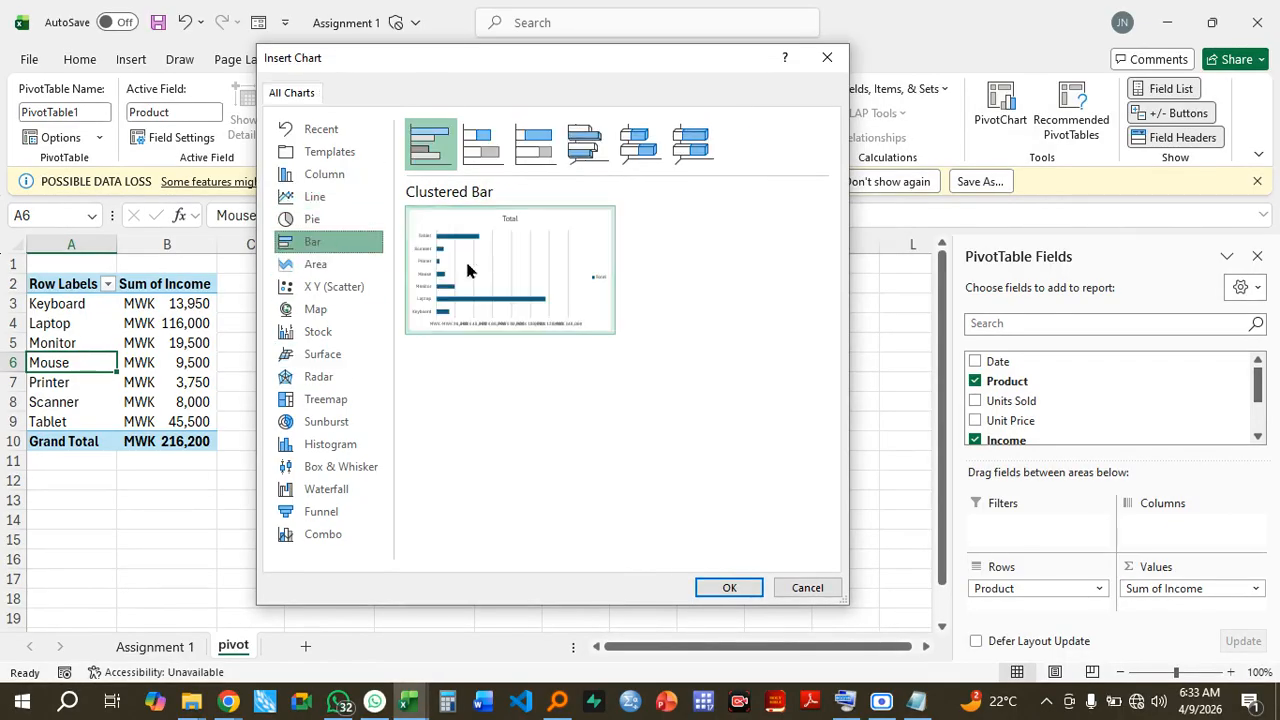
mouse_move(588, 262)
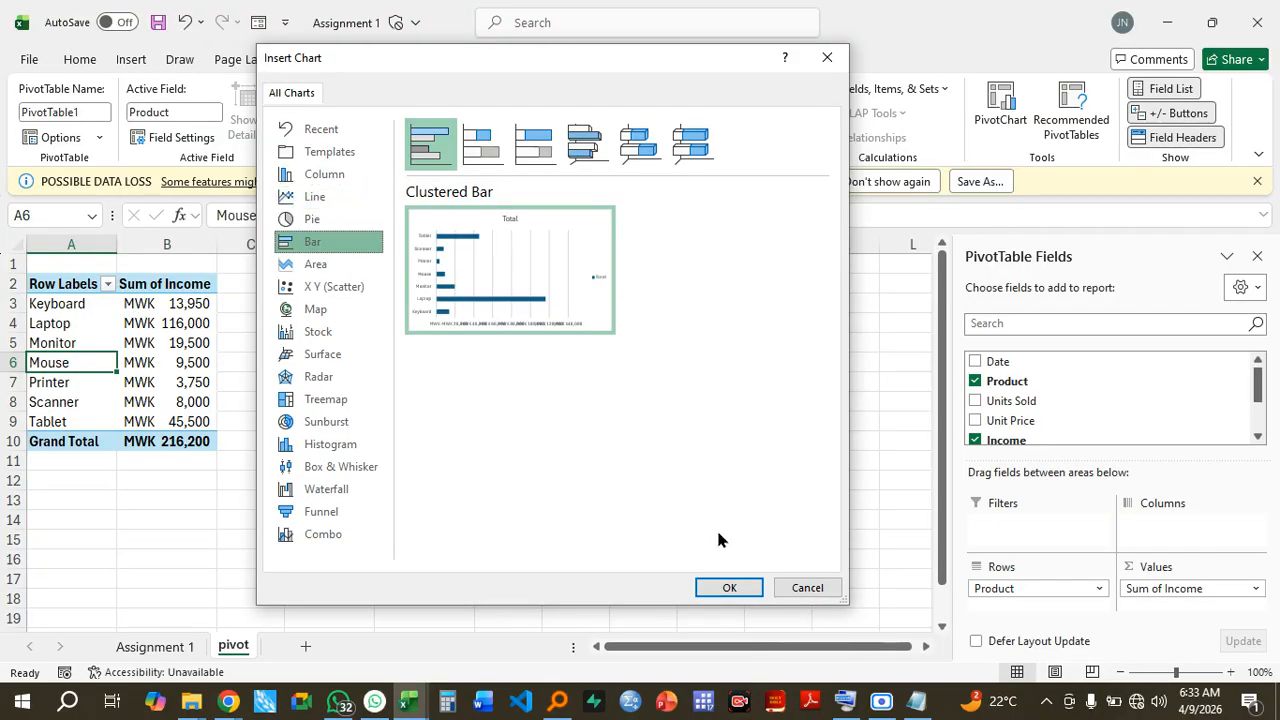
click(731, 588)
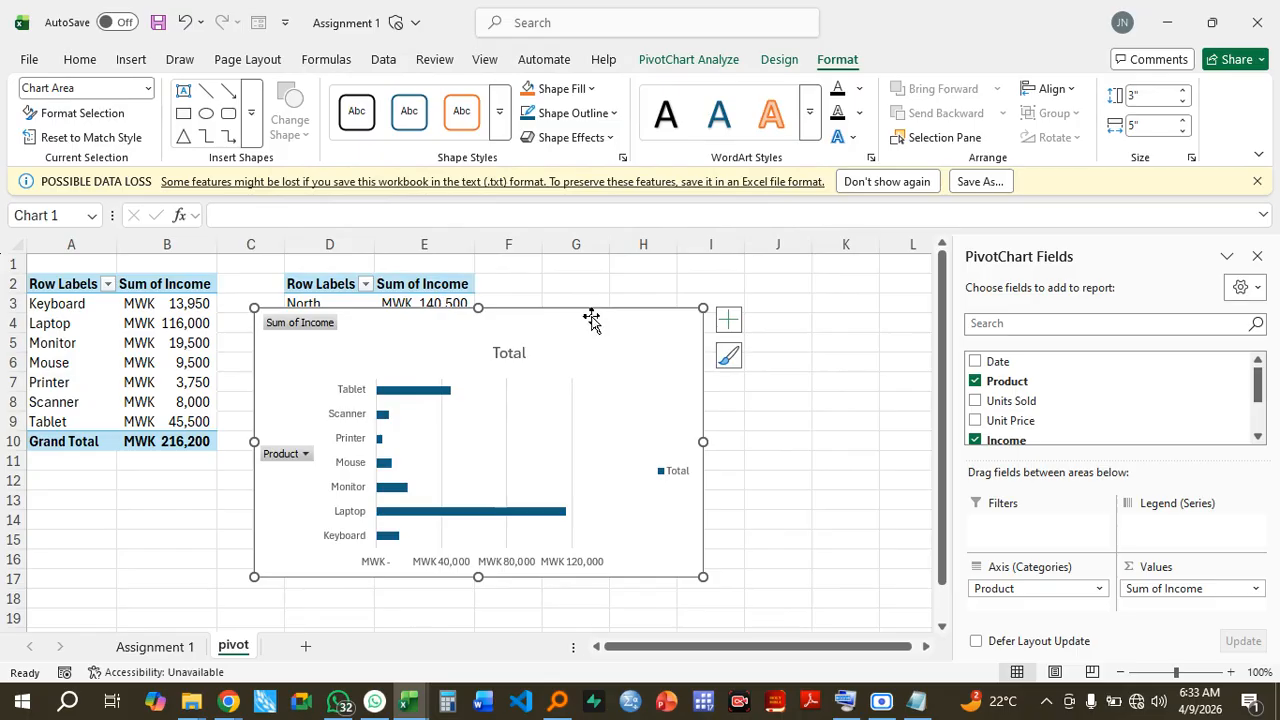
- Reposition the bar chart over columns D to K and resize it to about 3.26" high by 5.93" wide
drag(594, 314, 664, 307)
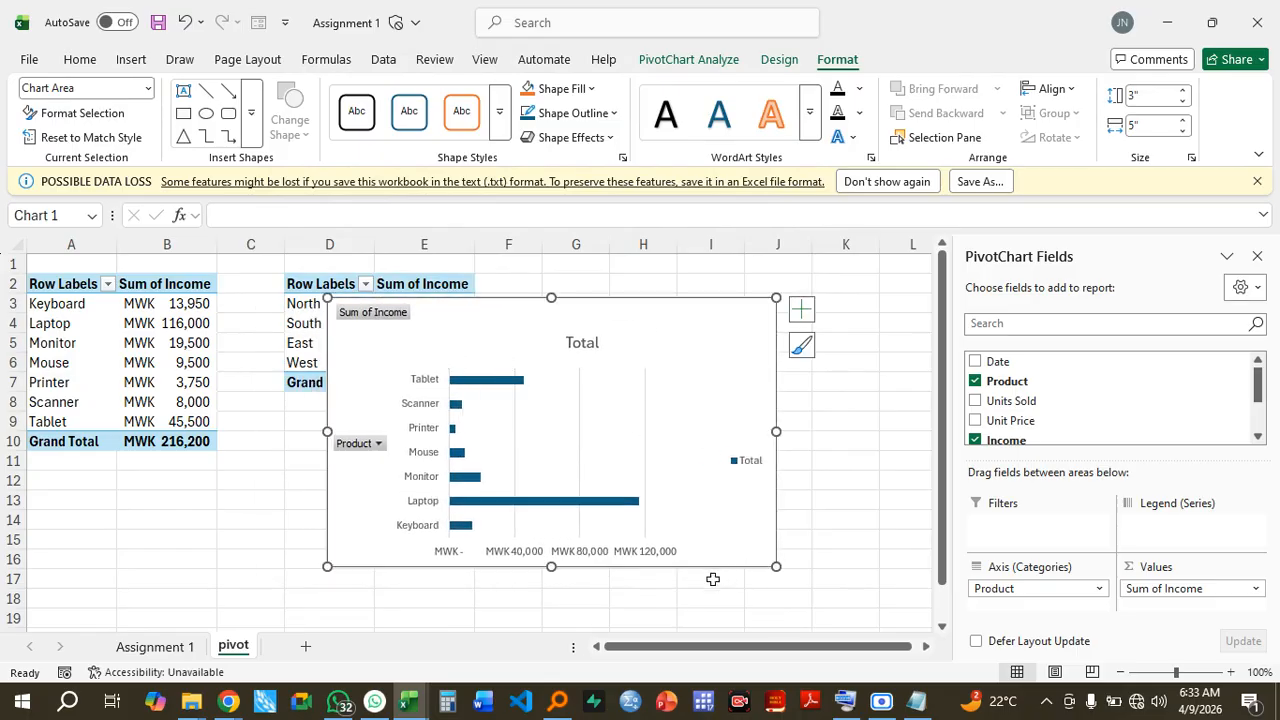
drag(776, 431, 879, 431)
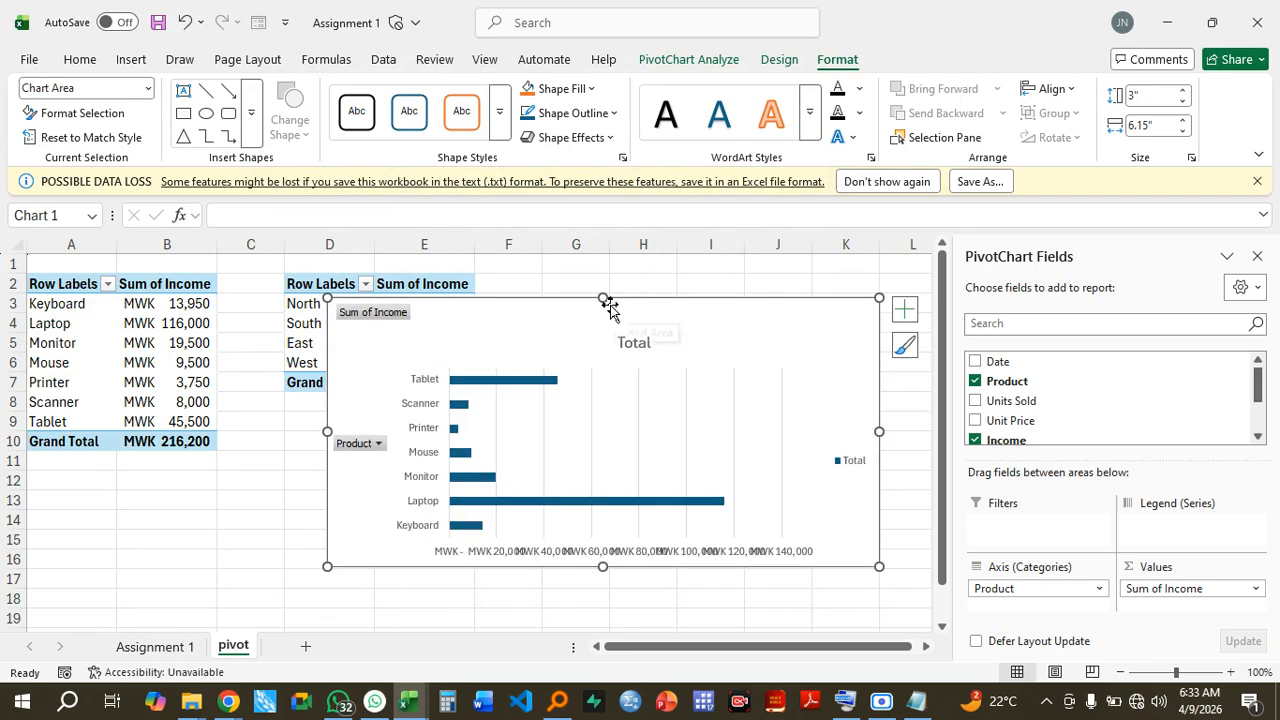
drag(327, 431, 348, 431)
drag(616, 297, 614, 276)
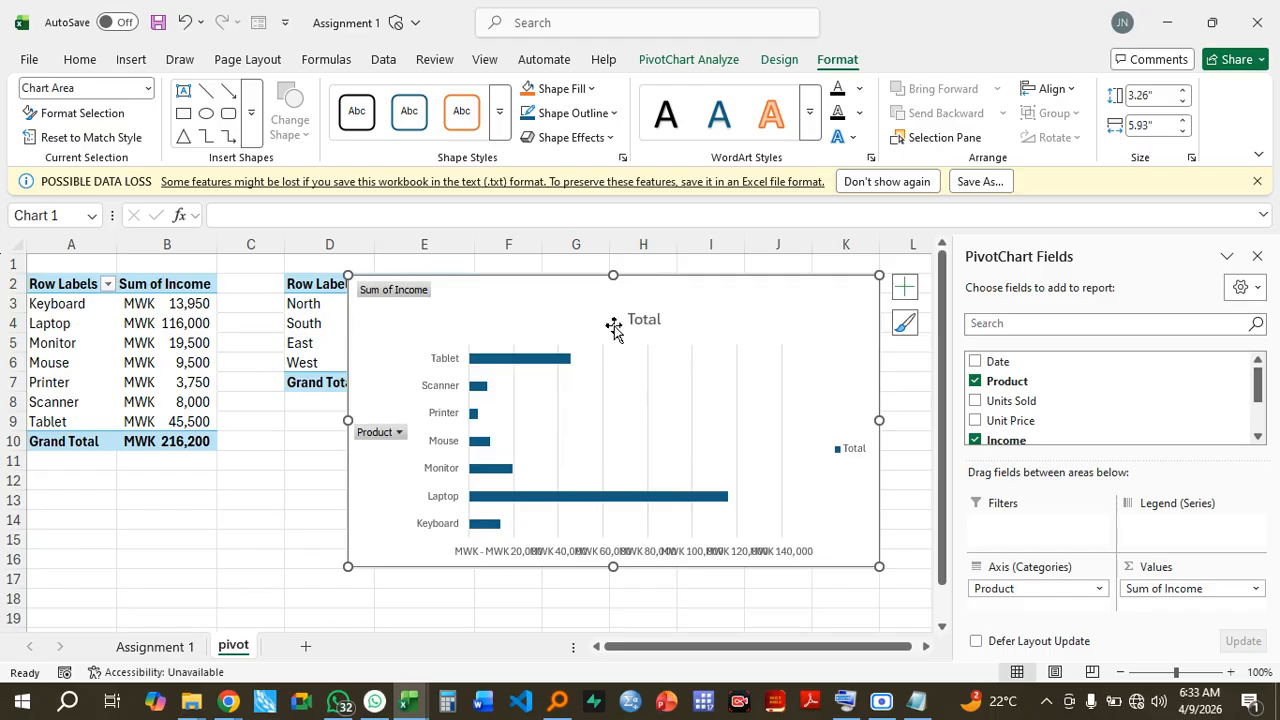
drag(574, 279, 545, 301)
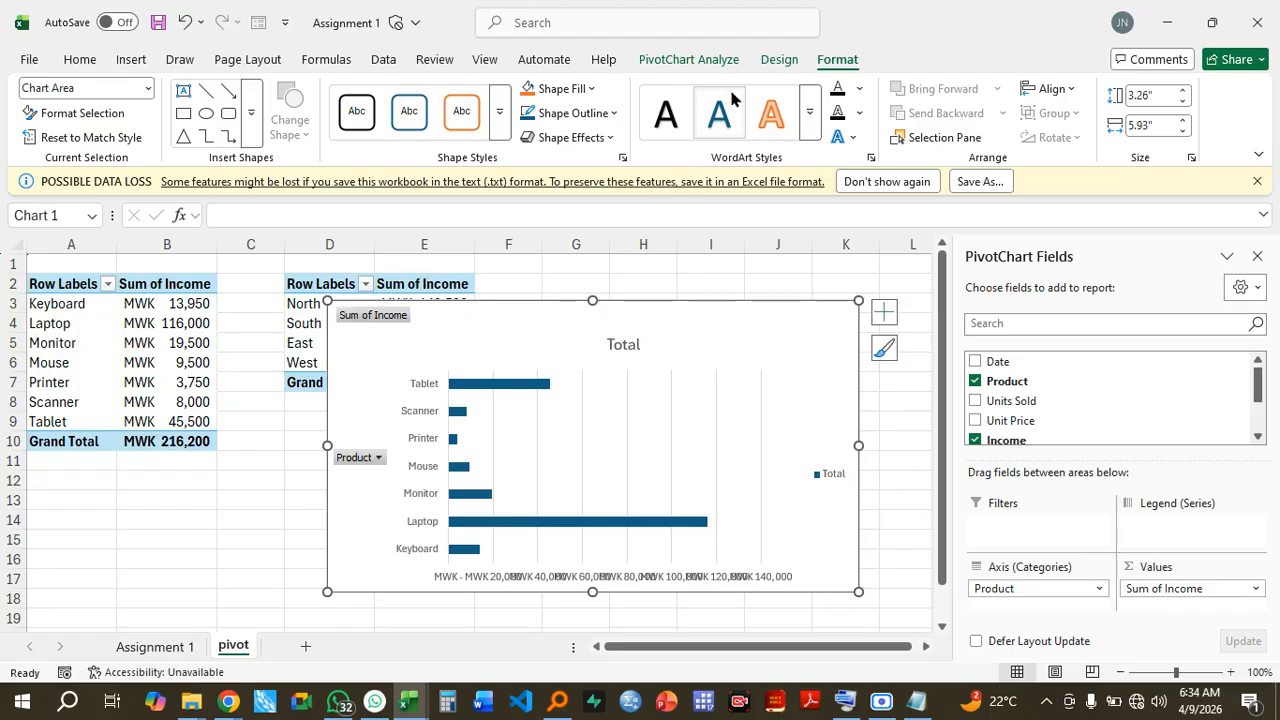
- Remove the field buttons and the legend from the bar chart, and close the PivotChart Fields pane
click(698, 59)
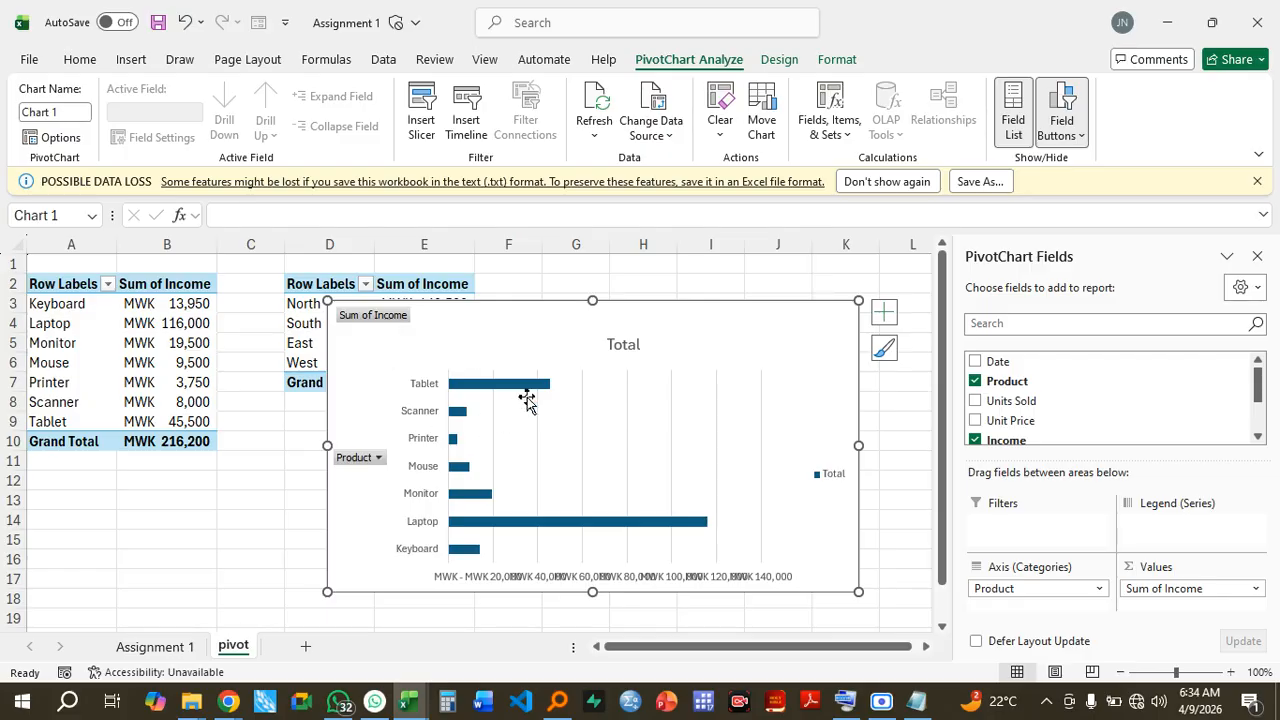
click(1062, 97)
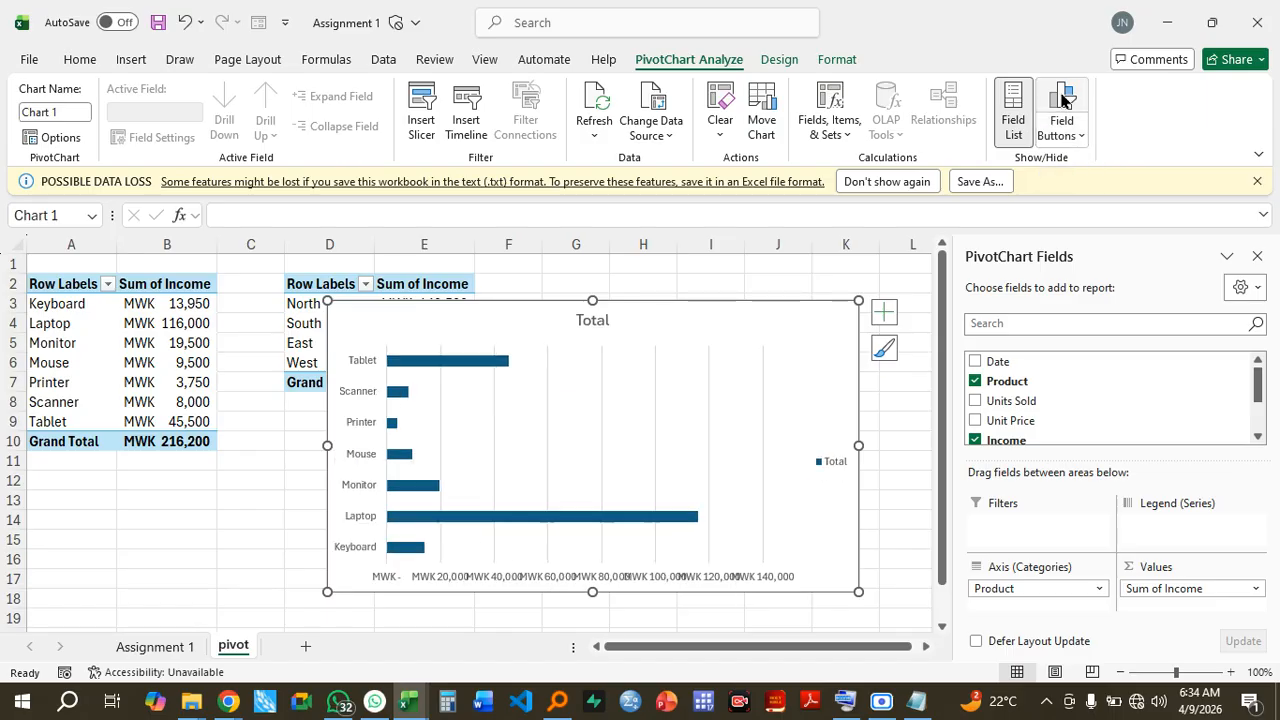
click(840, 468)
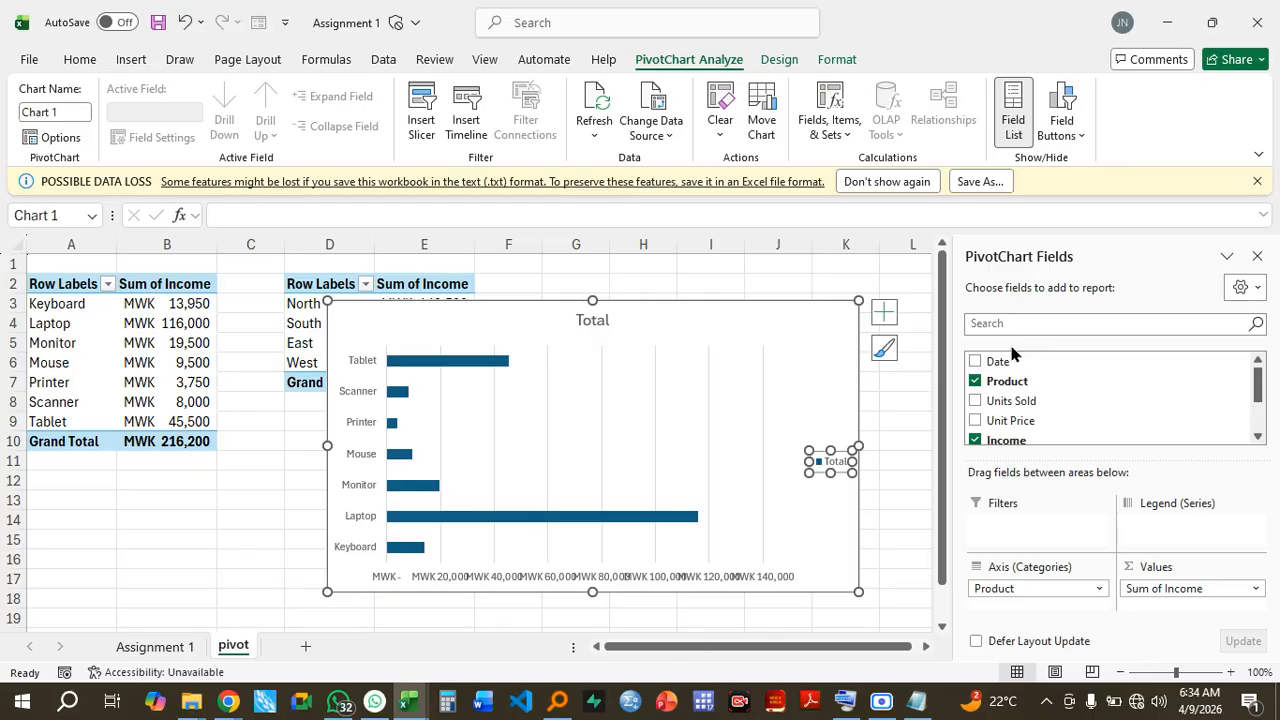
key(Delete)
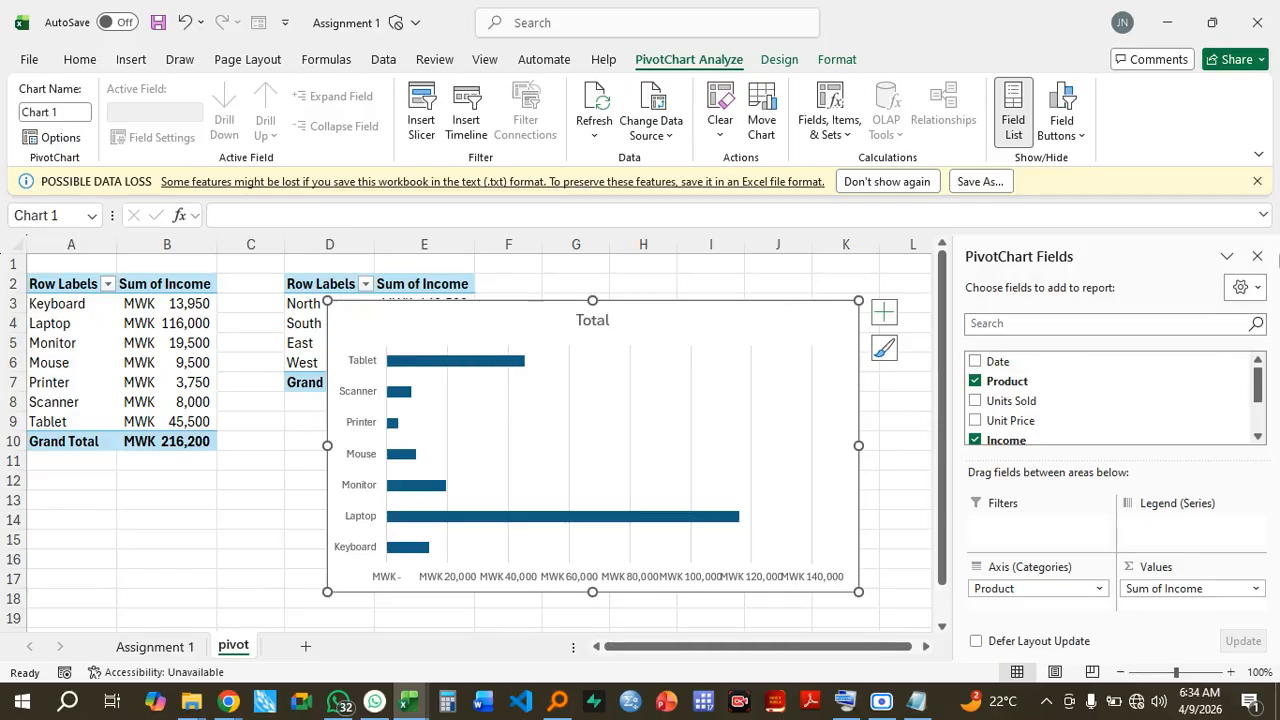
click(1256, 257)
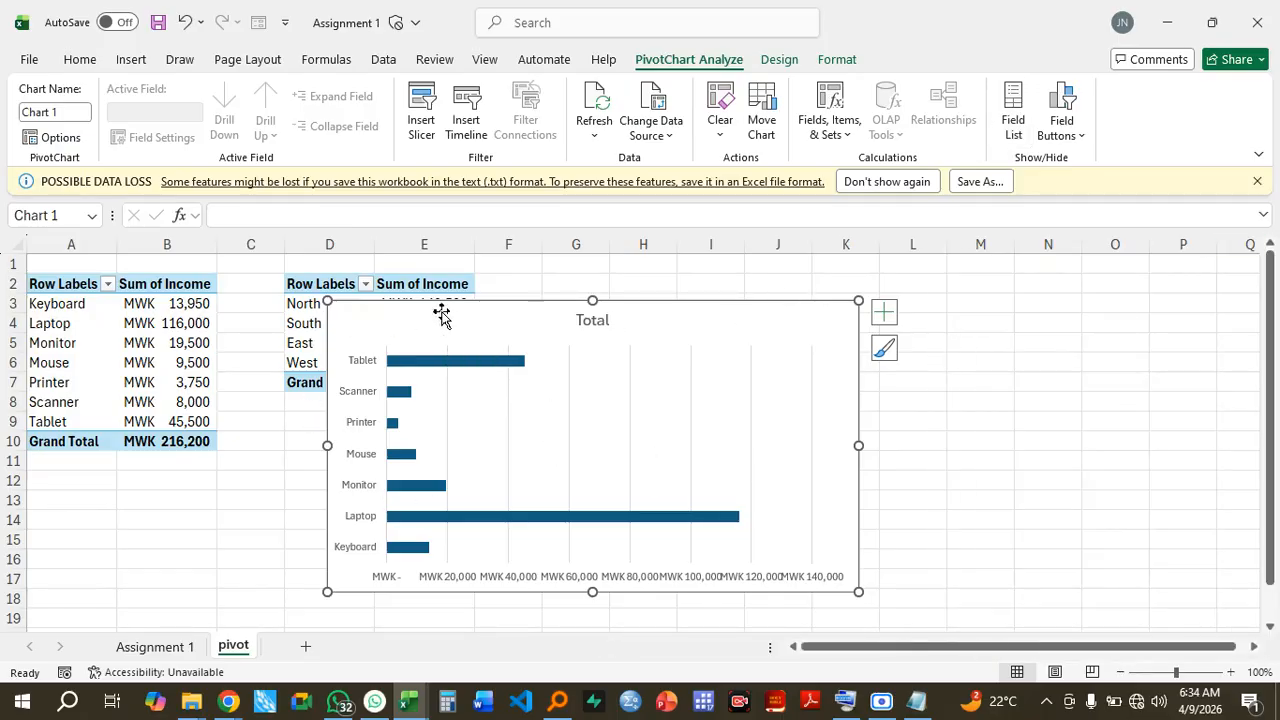
- Increase the chart's font size to 11 and widen the chart so its right edge reaches column M
click(80, 59)
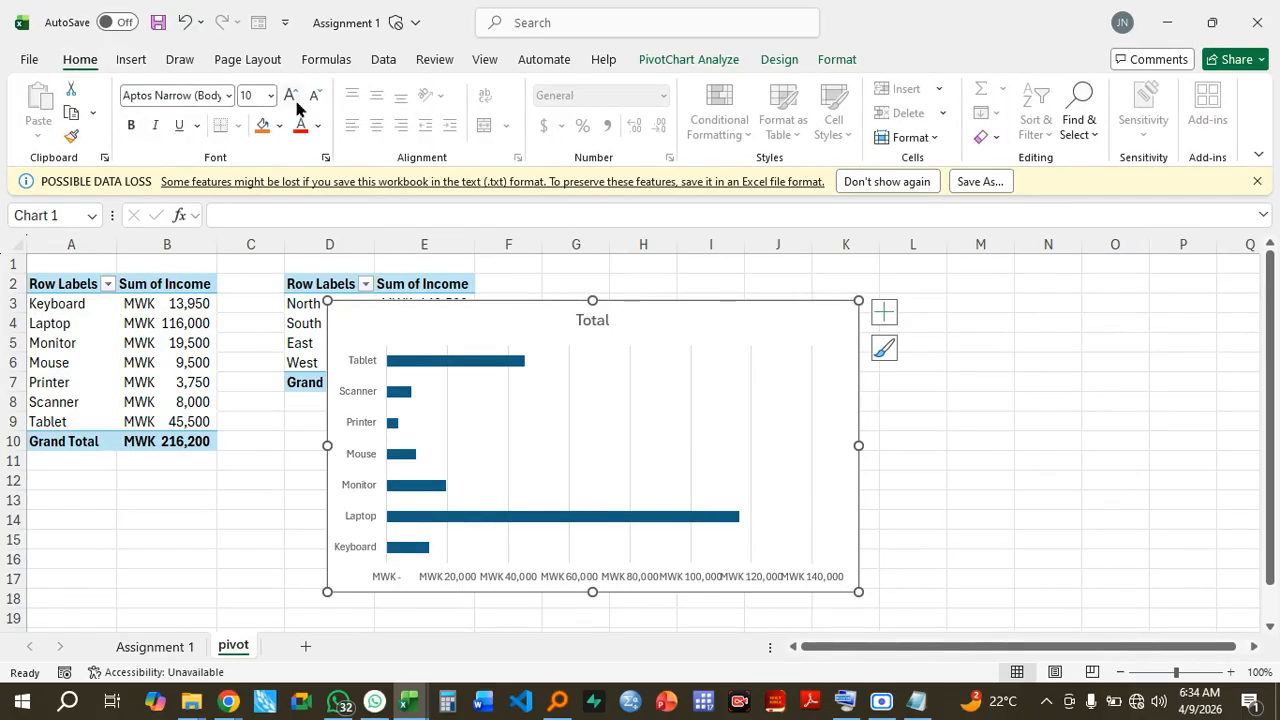
click(293, 99)
click(293, 99)
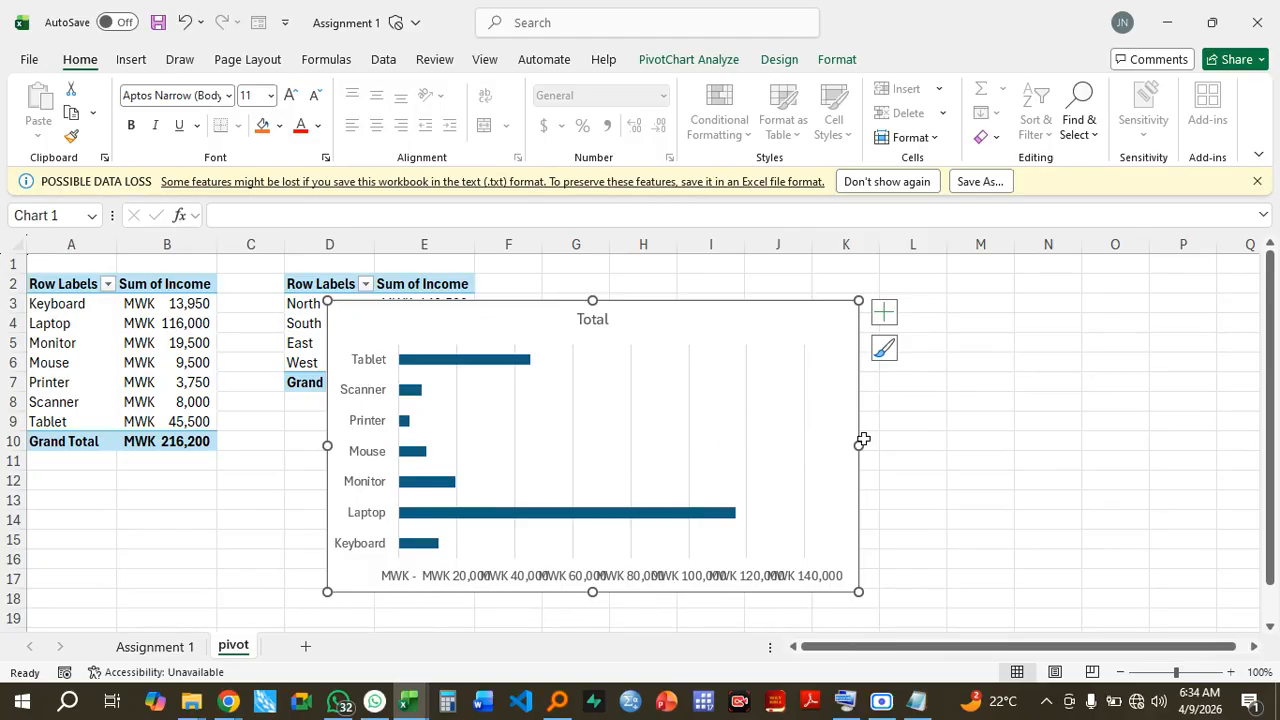
drag(858, 447, 971, 449)
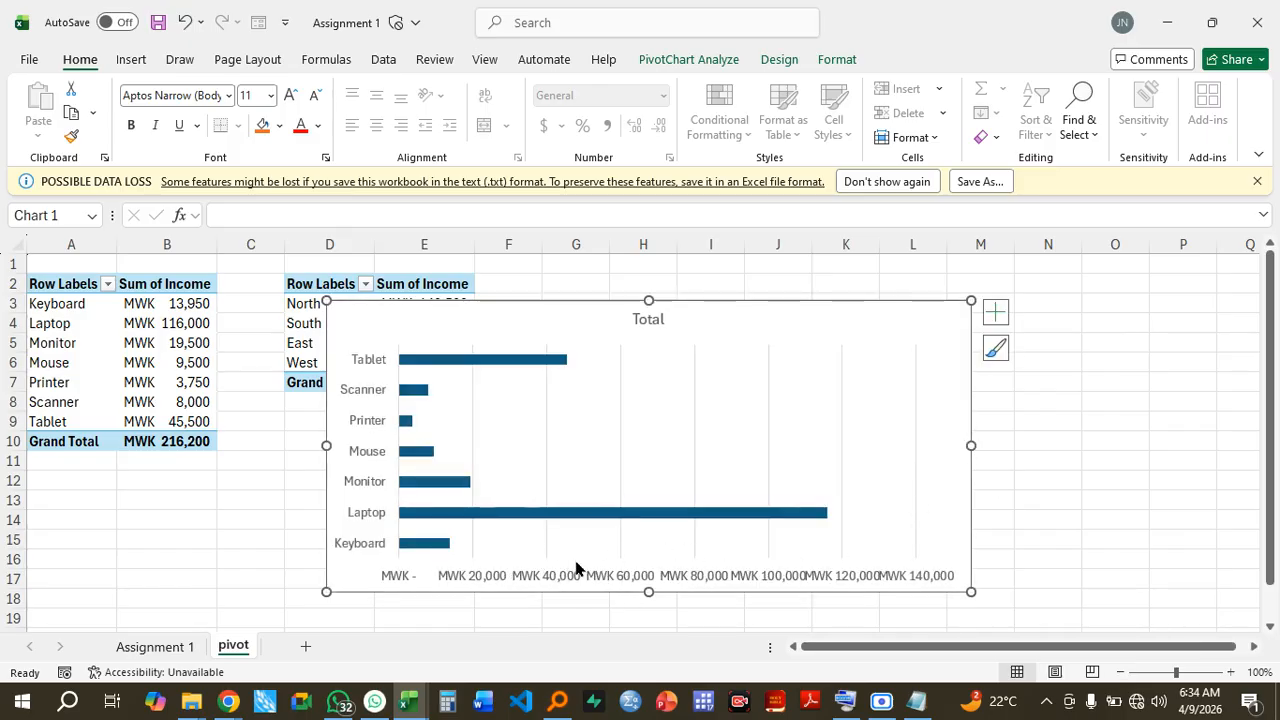
- Set the gap width of the chart's bar series to 50%
mouse_move(444, 367)
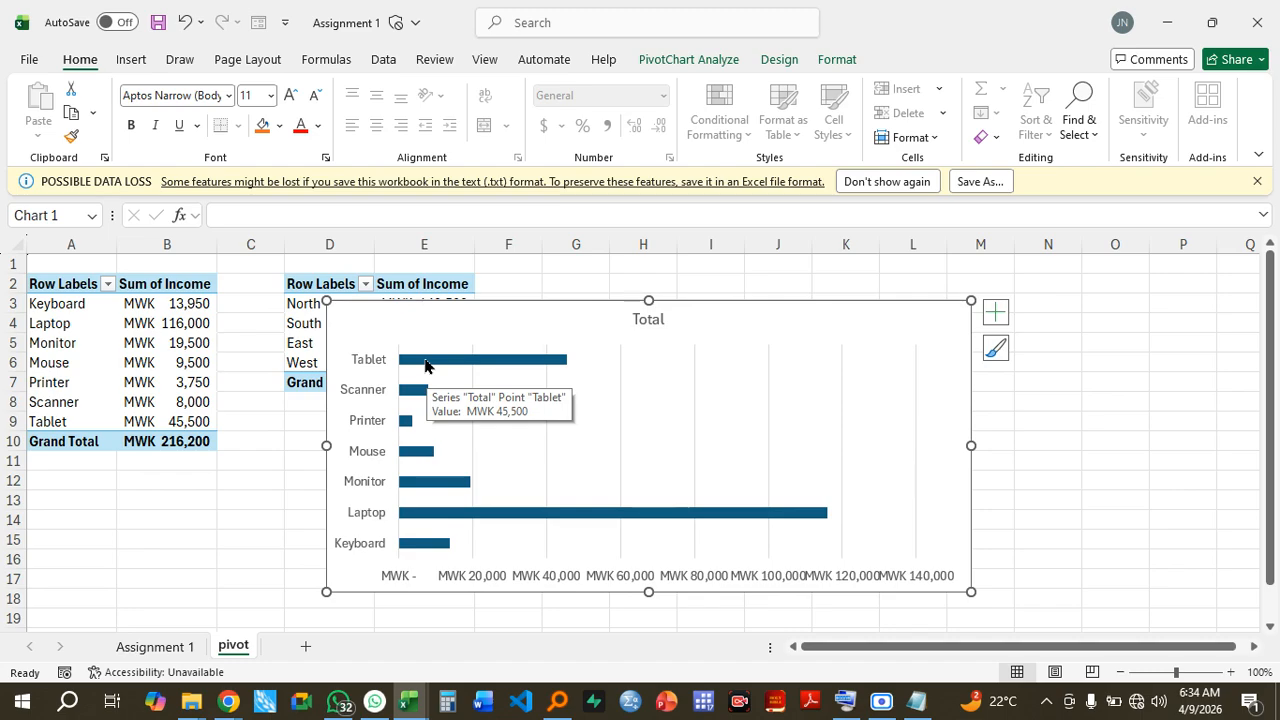
double_click(425, 366)
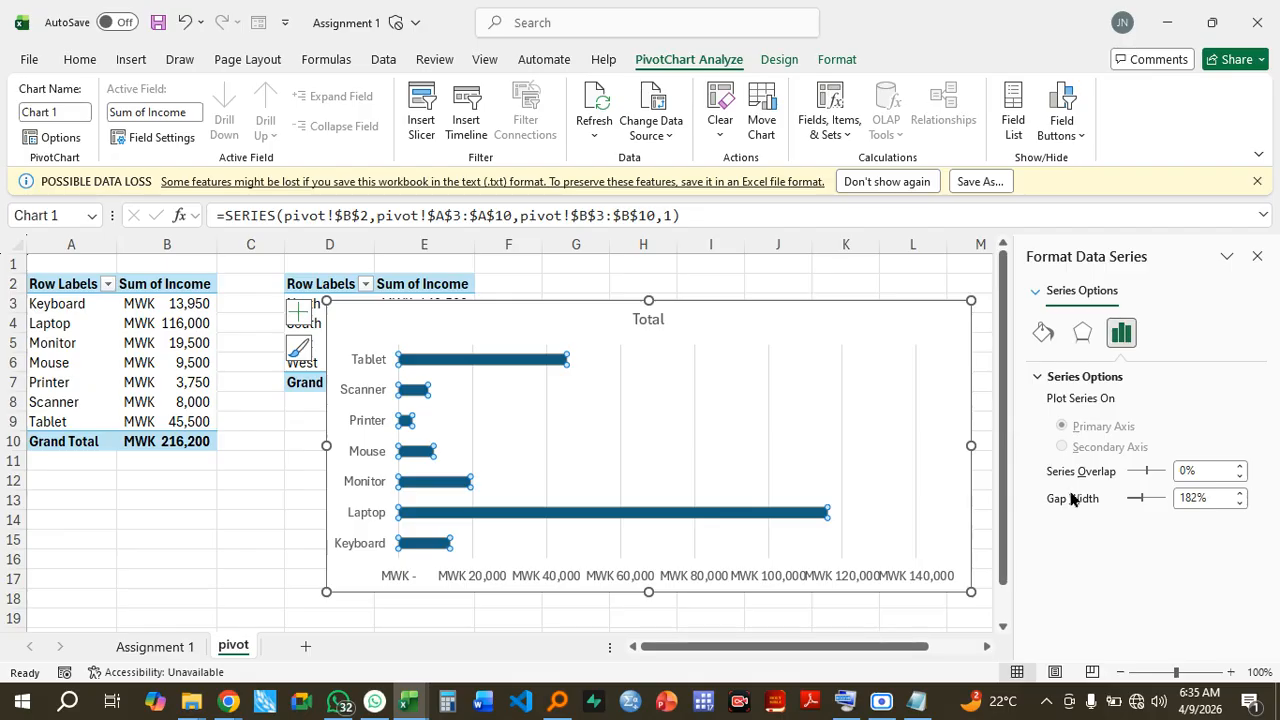
click(1195, 503)
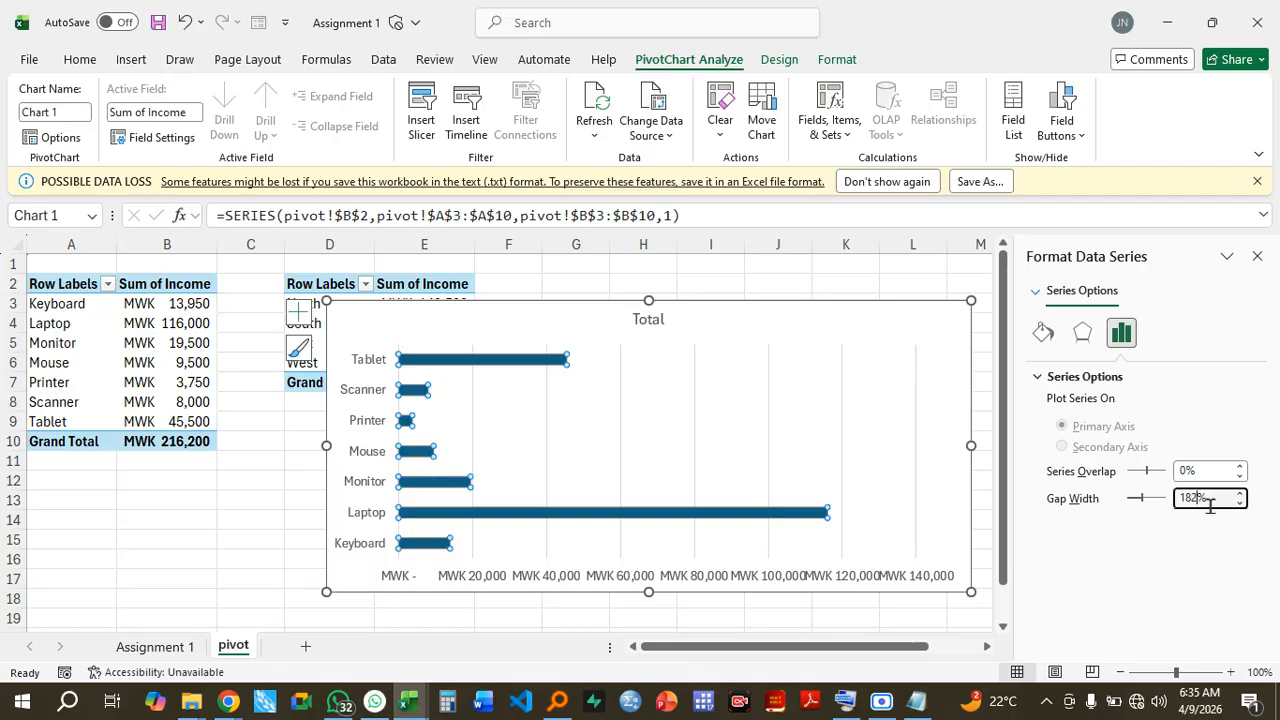
key(BackSpace)
key(BackSpace)
key(BackSpace)
key(Return)
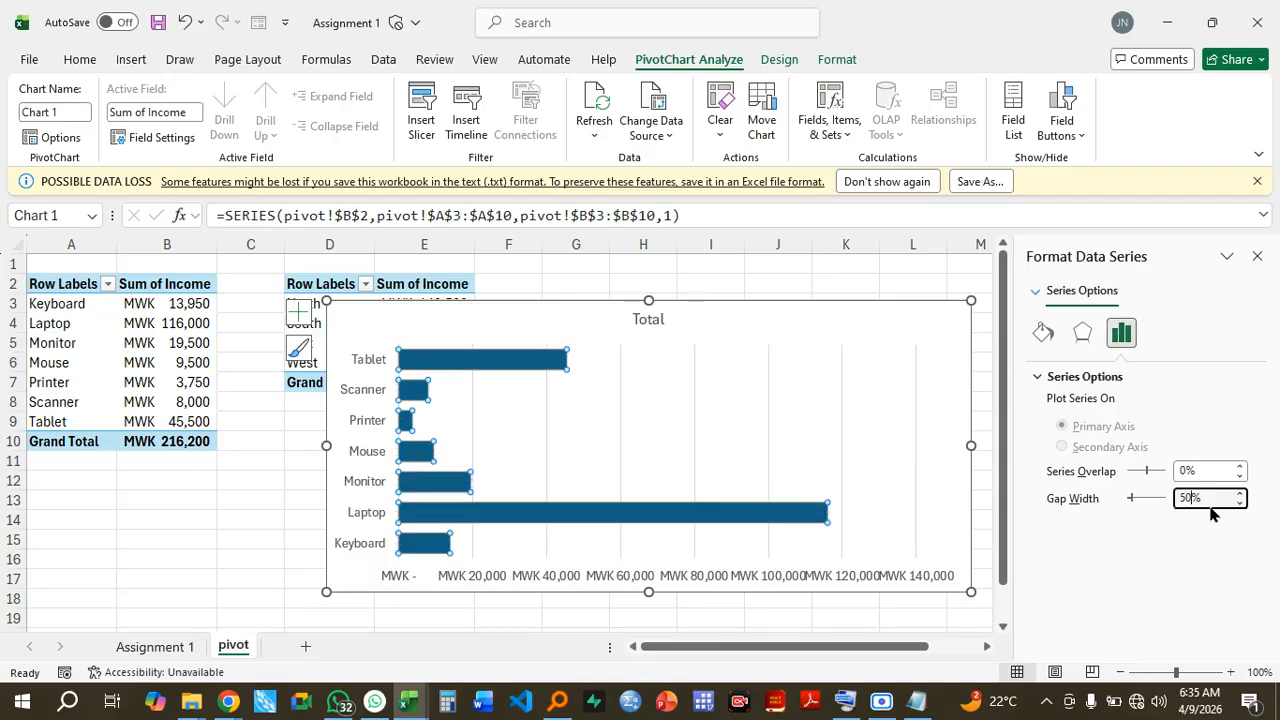
click(853, 280)
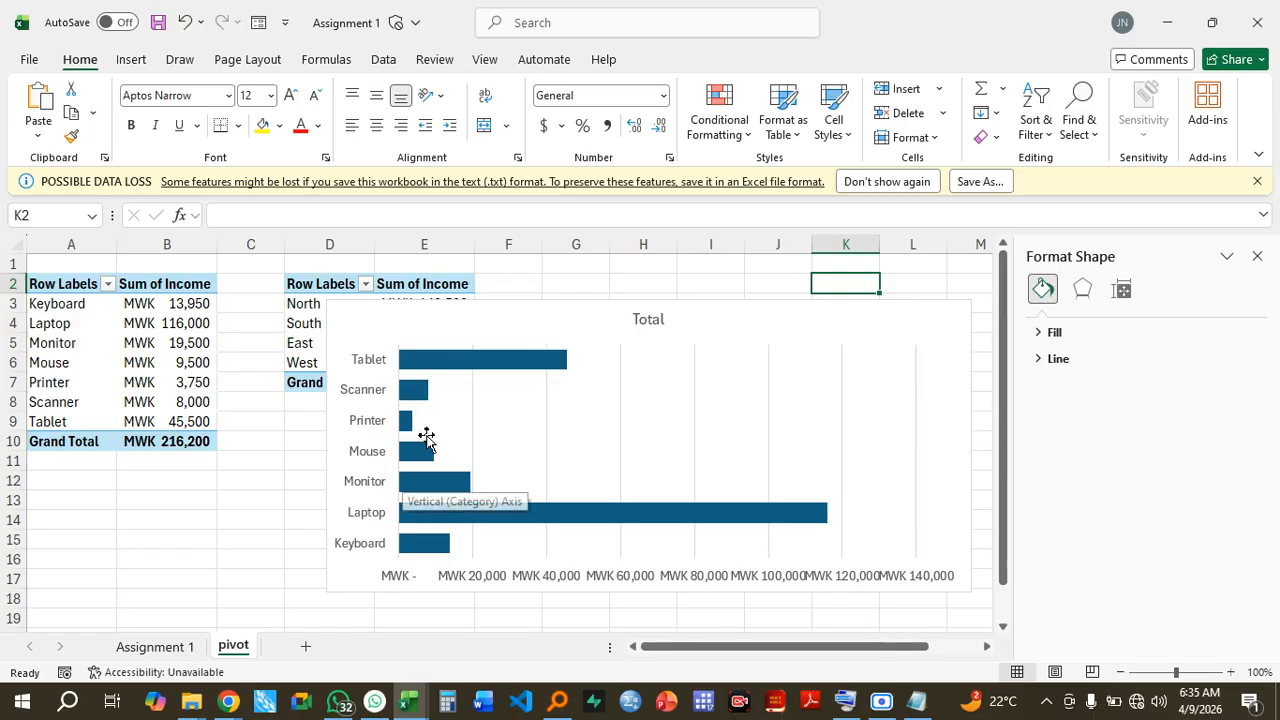
- Set the font color of all the chart's text to Automatic
click(427, 305)
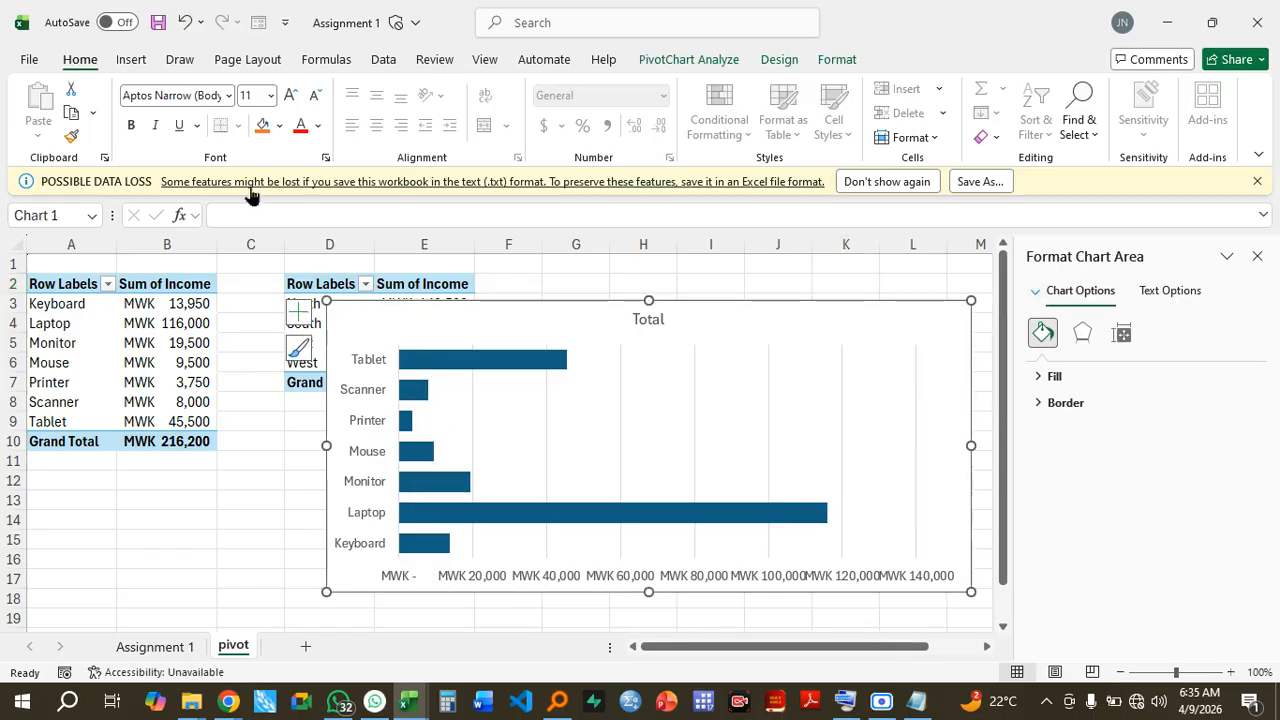
click(318, 126)
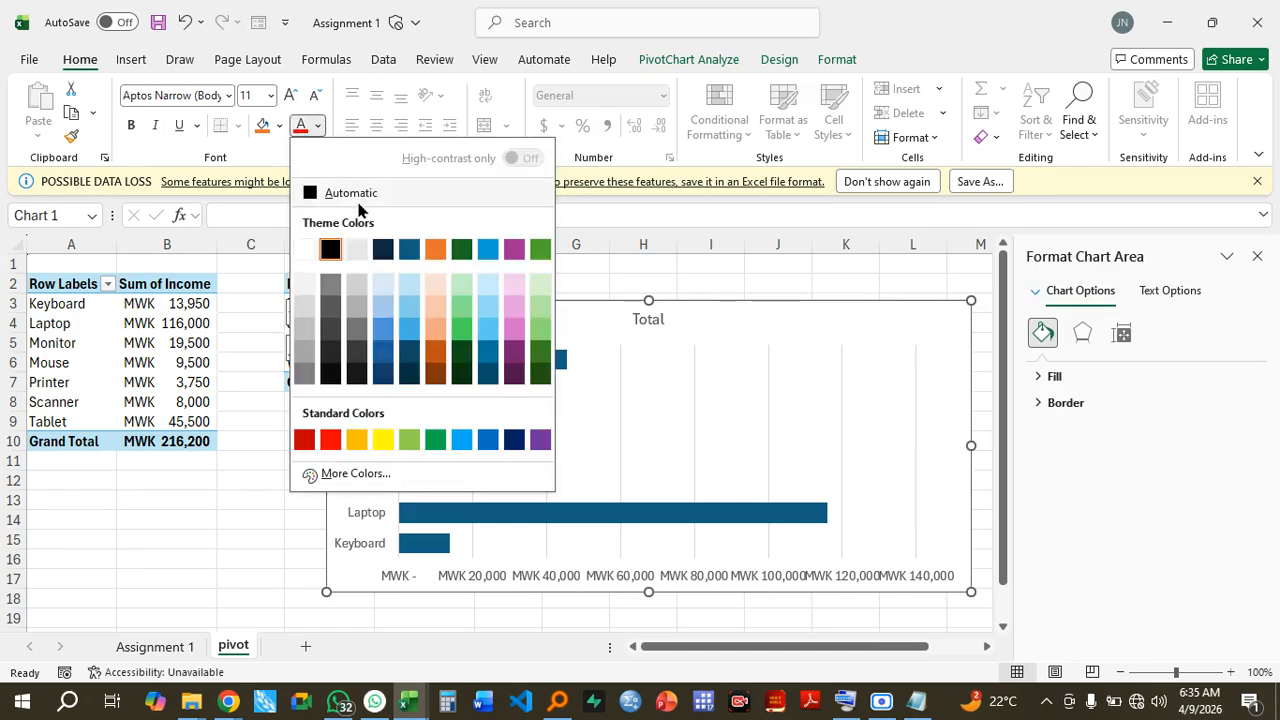
click(355, 190)
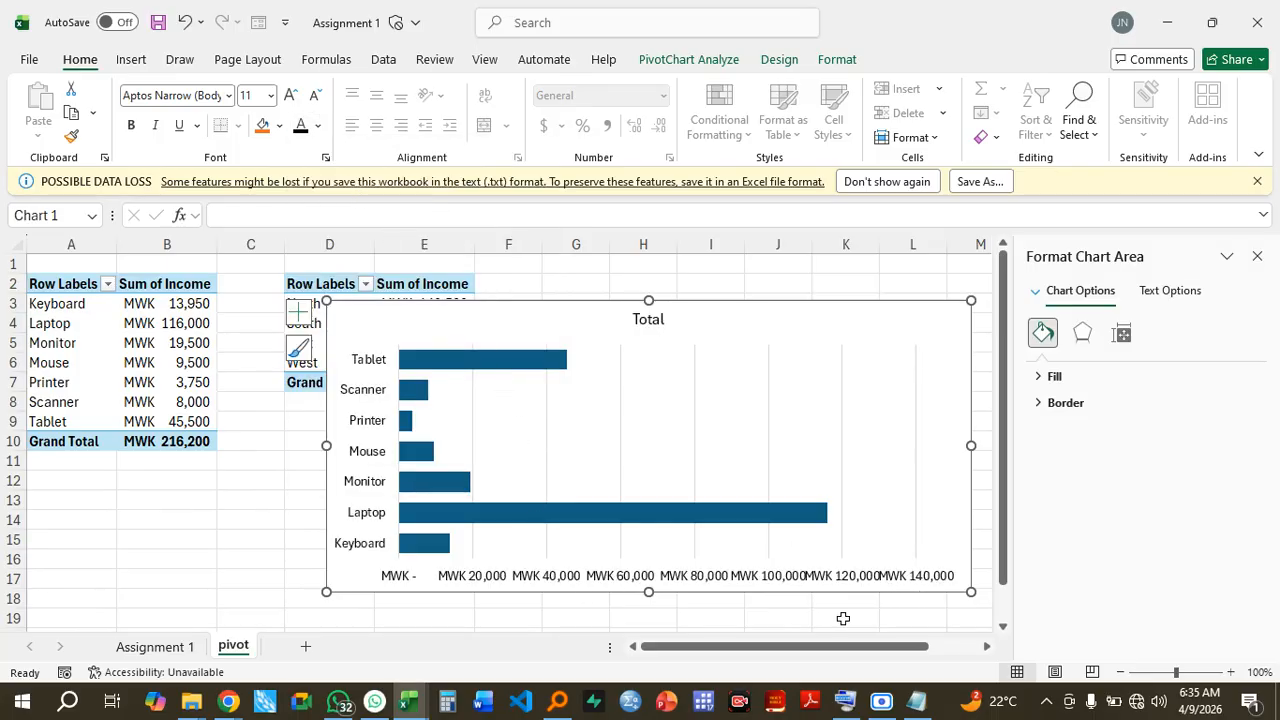
click(278, 498)
- Add a primary vertical axis title to the bar chart with the text "Products"
click(668, 303)
click(787, 68)
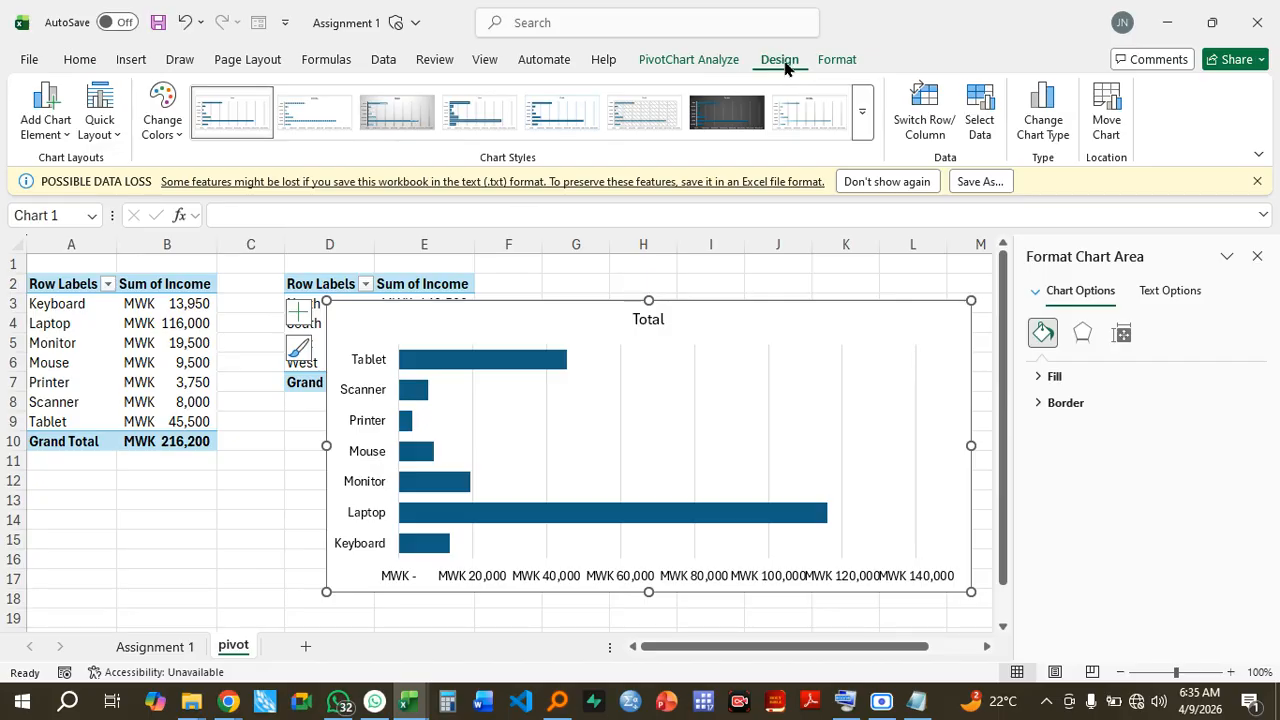
click(45, 130)
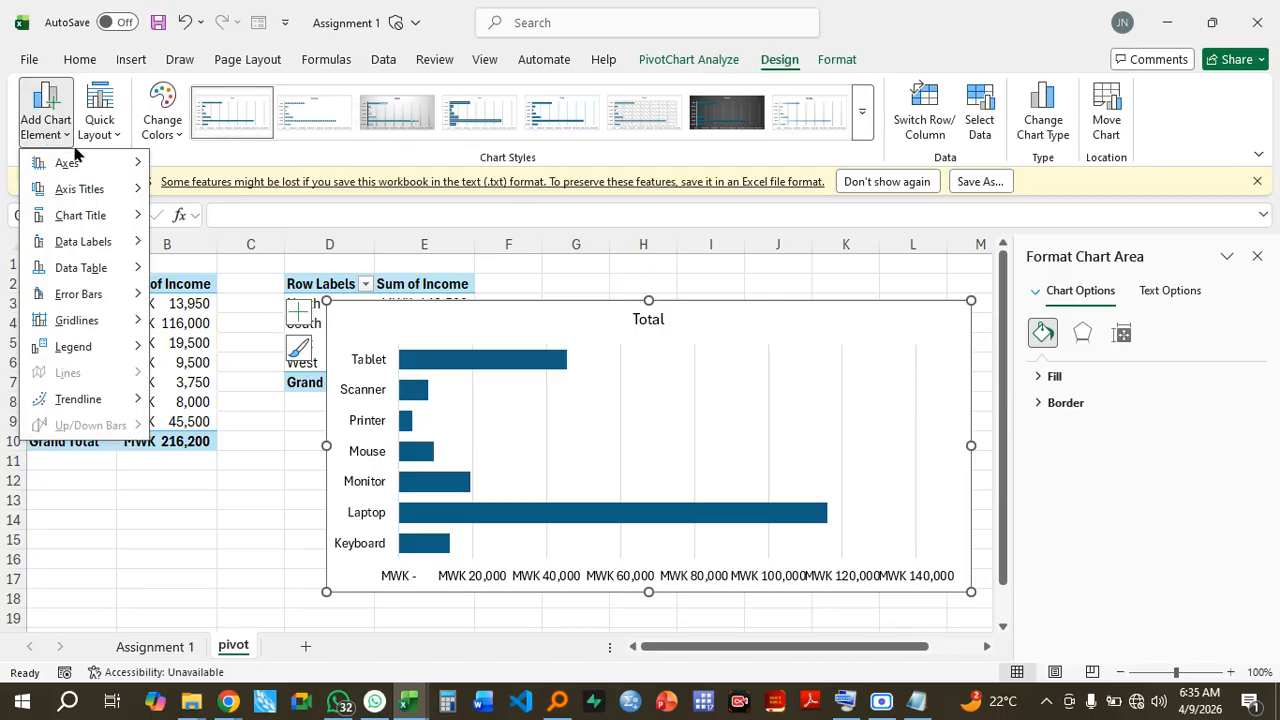
mouse_move(98, 200)
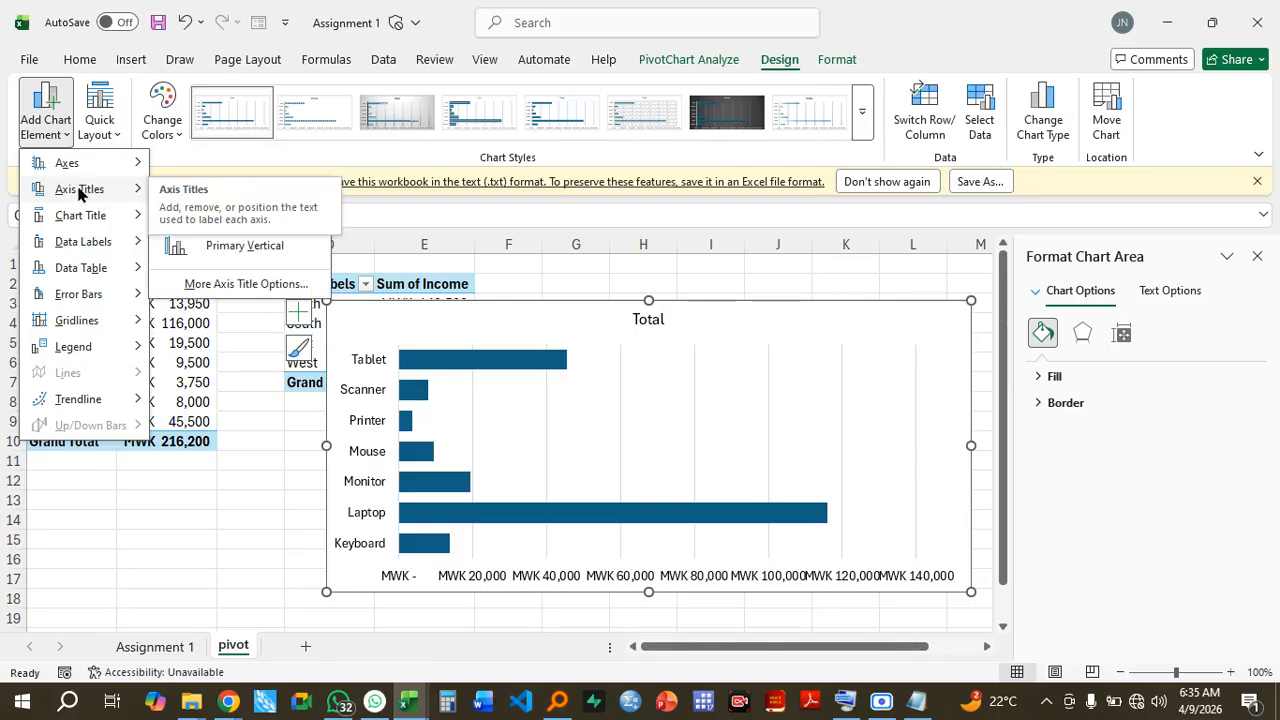
click(245, 247)
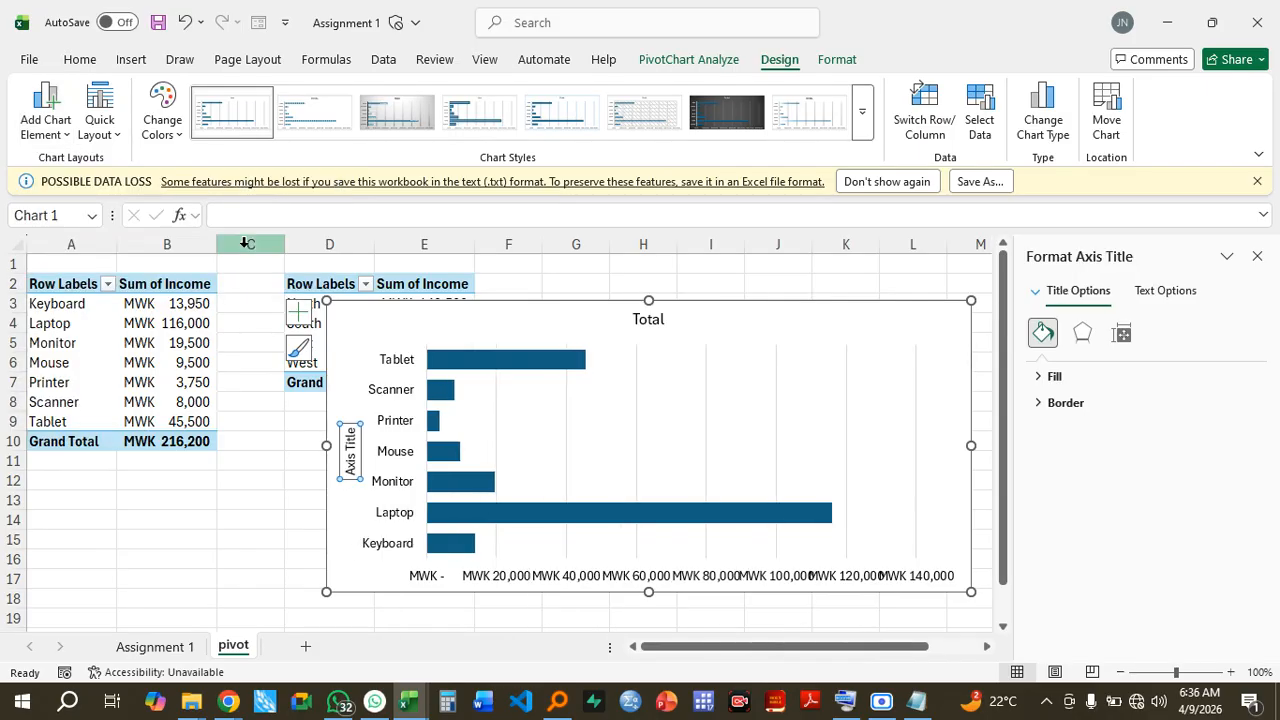
text(Pro)
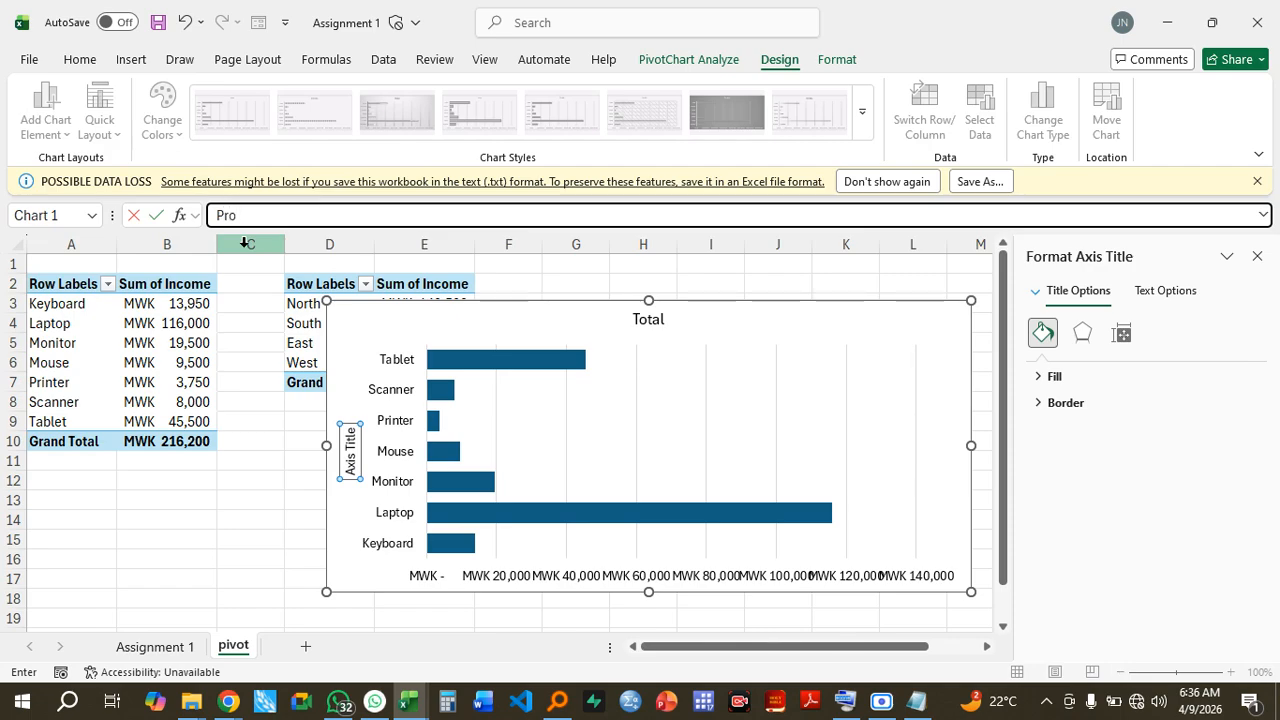
text(ducts)
key(Return)
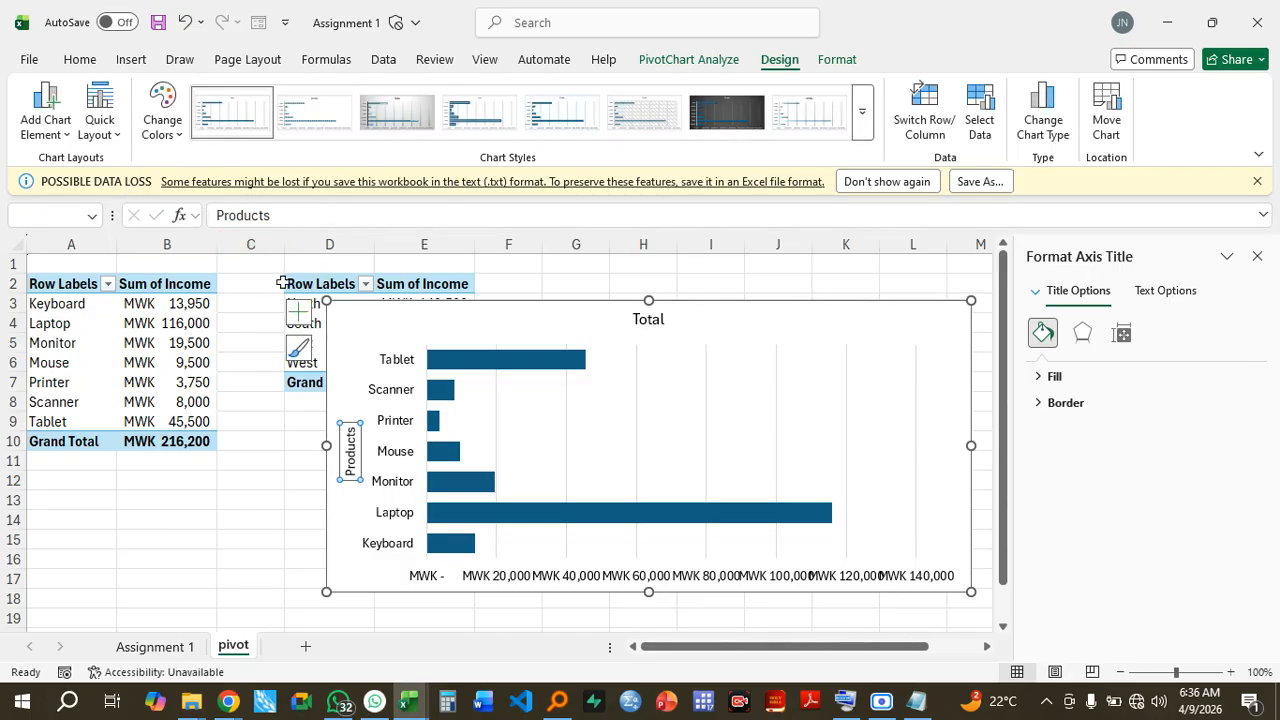
- Add a primary horizontal axis title to the bar chart with the text "Income"
click(299, 313)
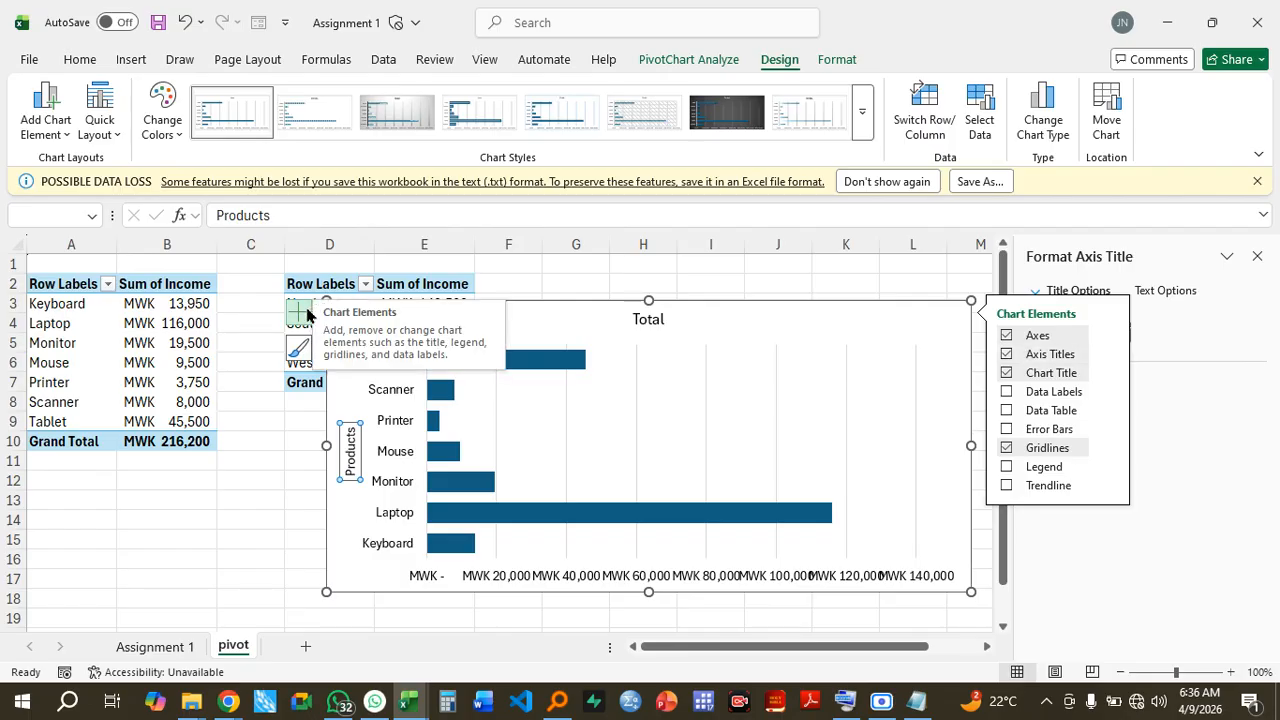
click(1112, 356)
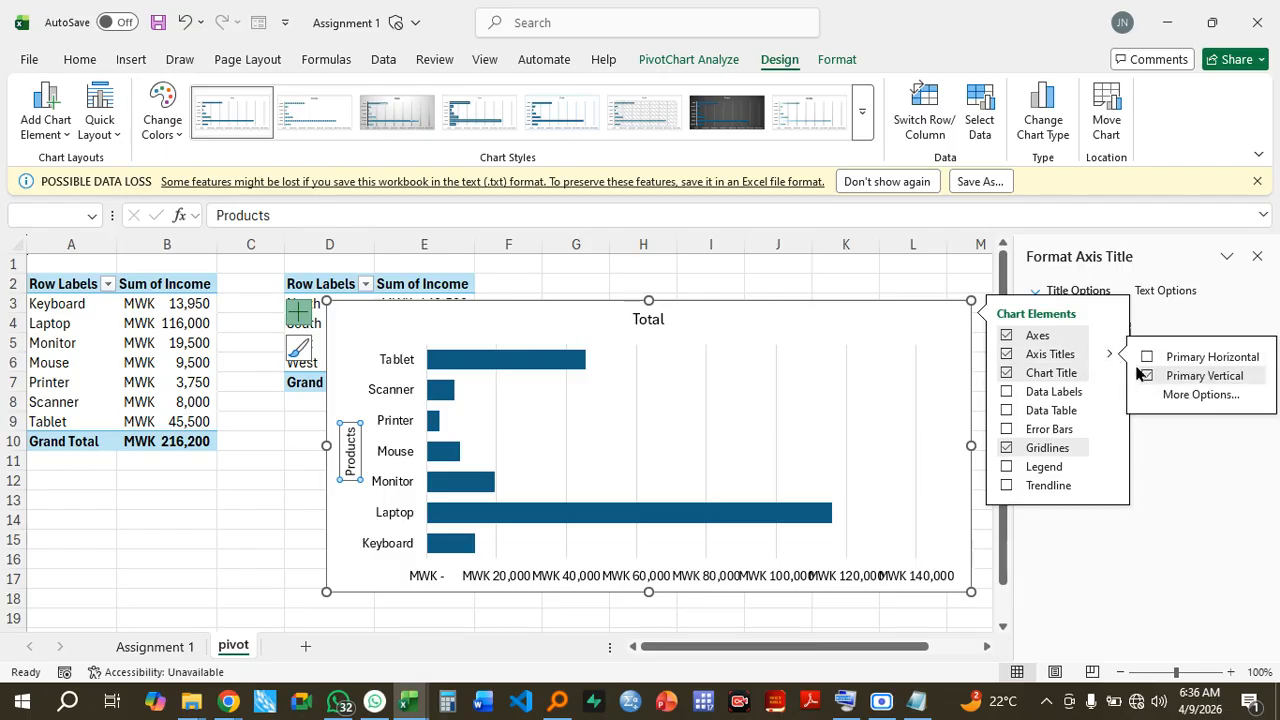
click(1149, 358)
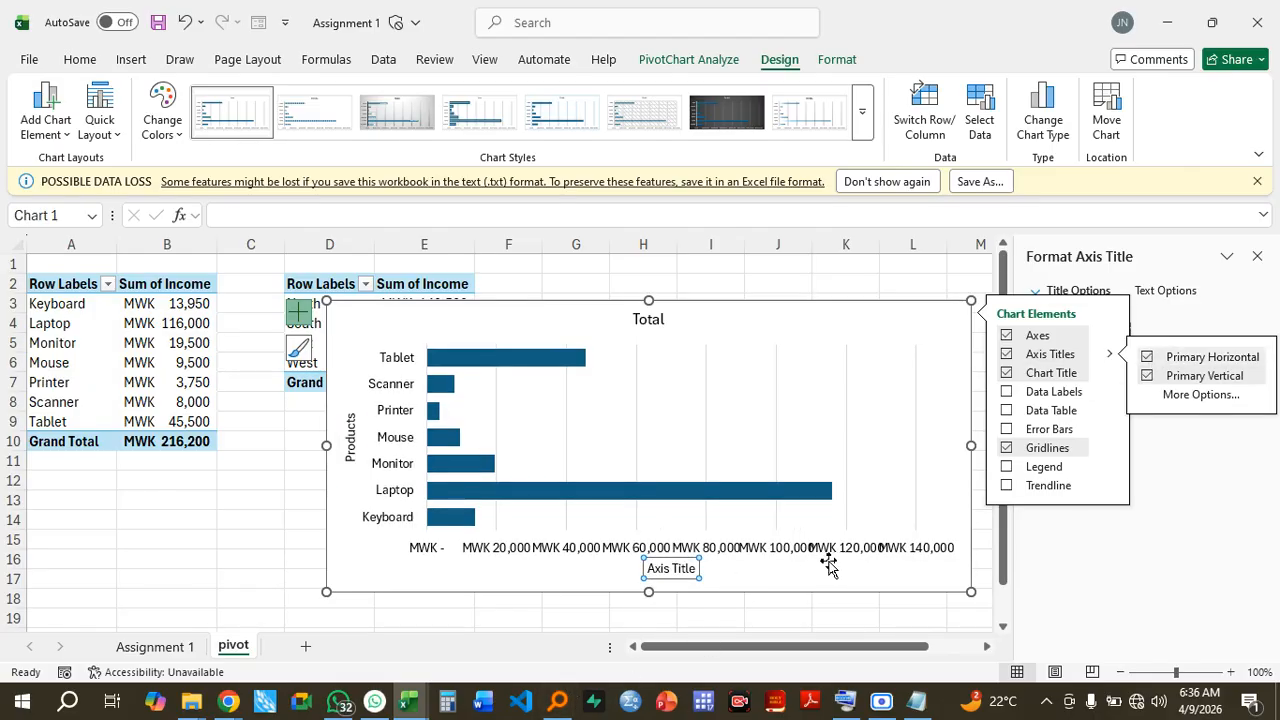
text(Income)
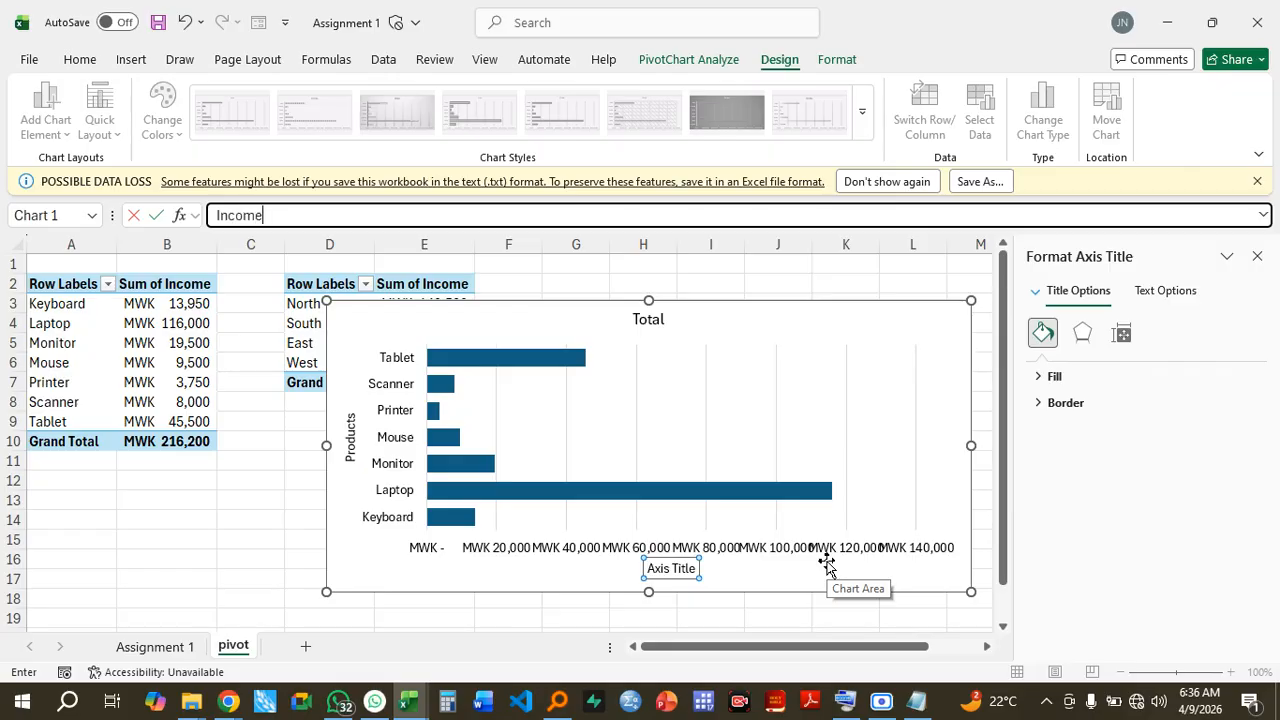
key(Return)
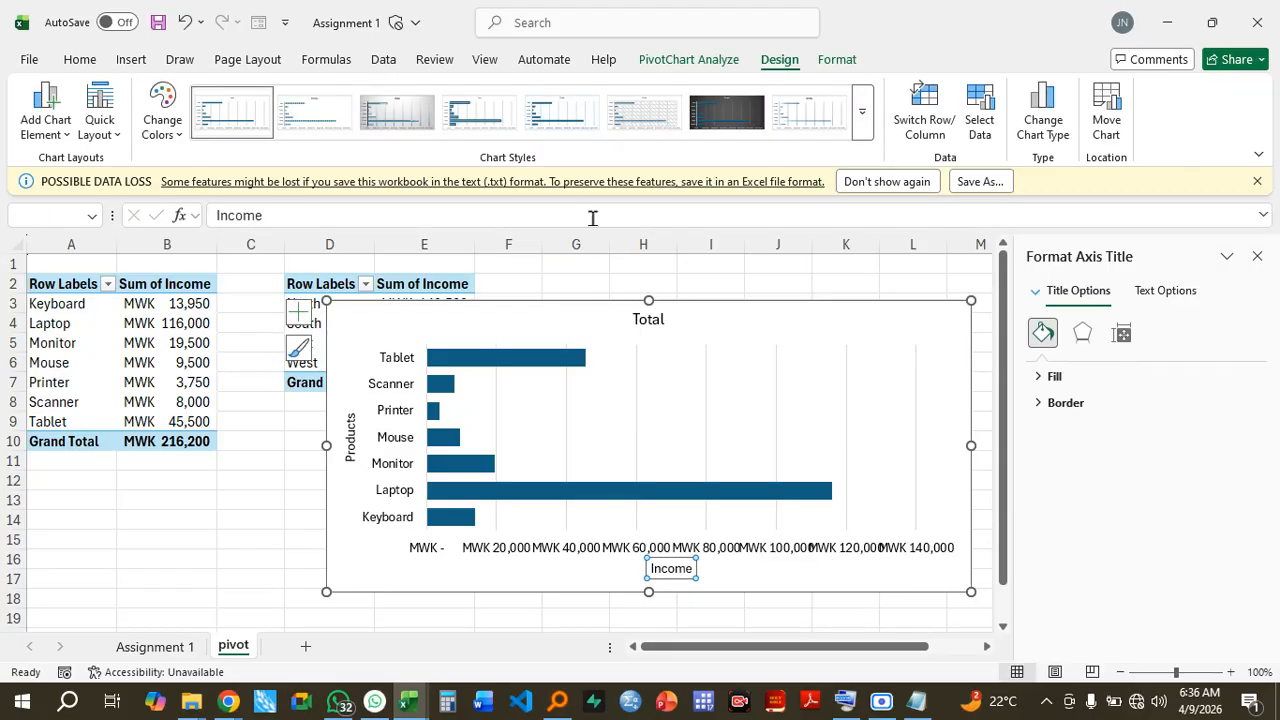
- Change the bar chart's title to "Total income per product"
click(651, 324)
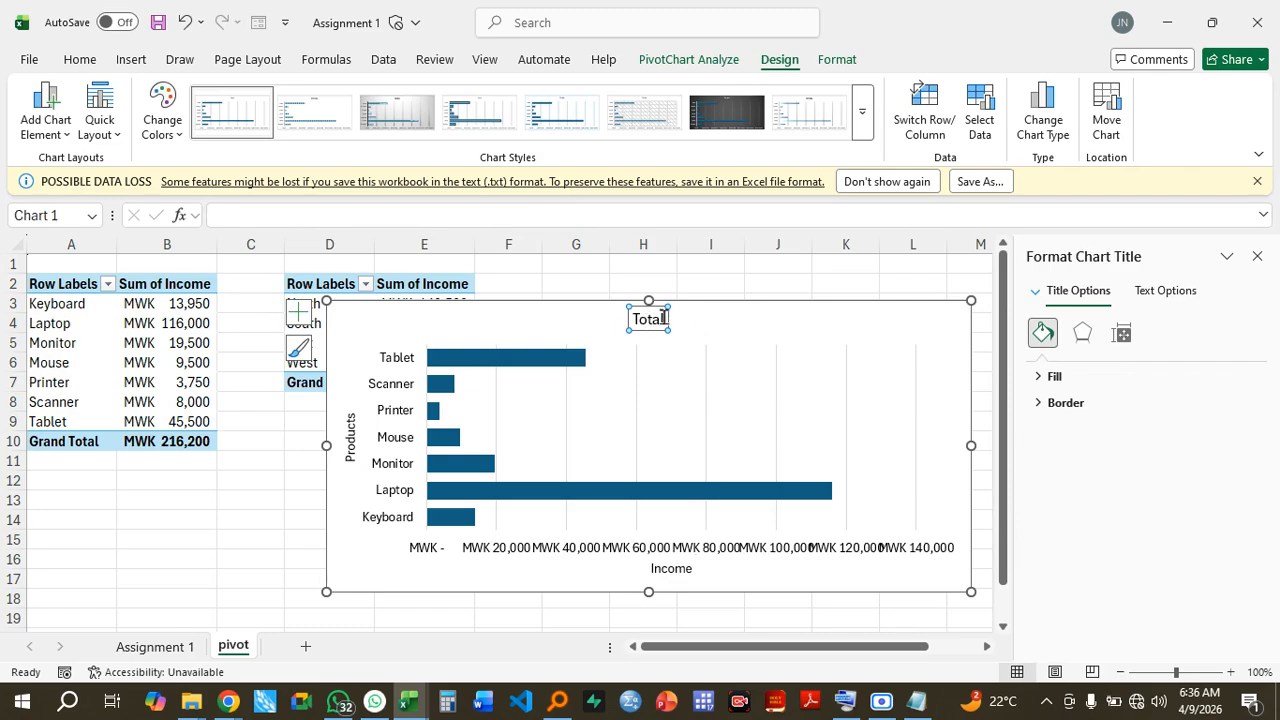
click(658, 319)
text(in)
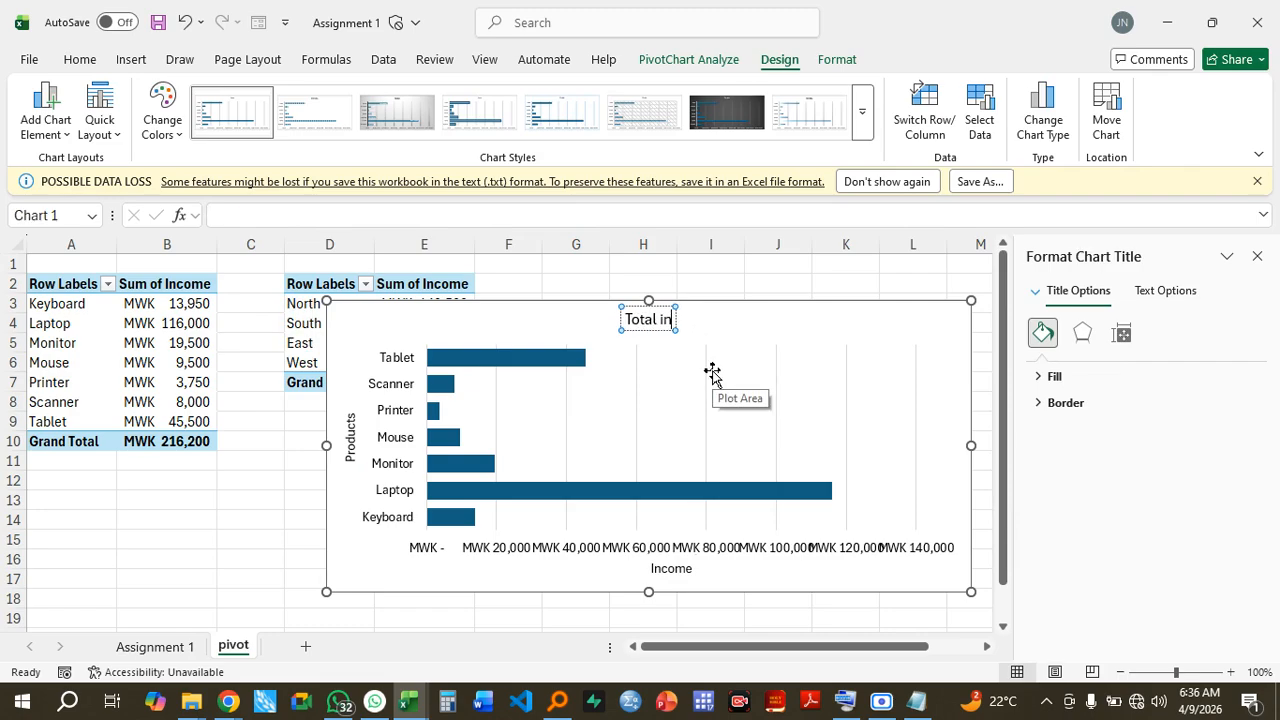
text(come per product)
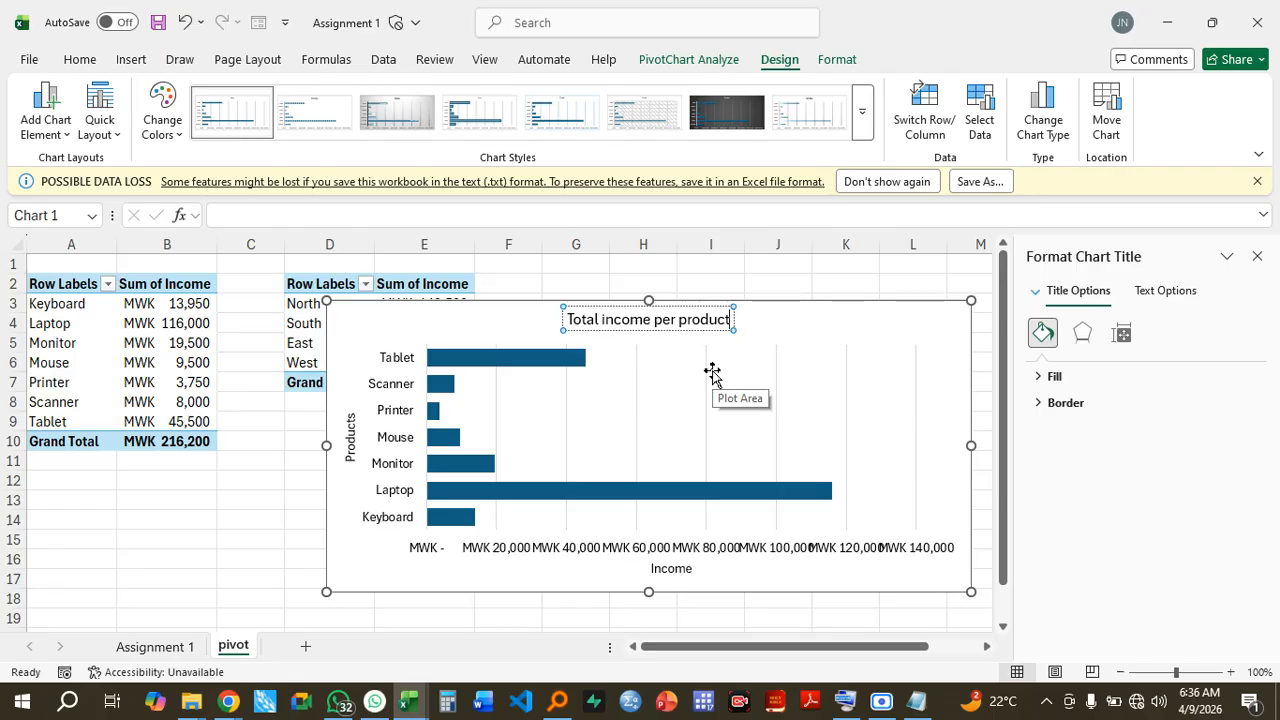
key(Return)
key(BackSpace)
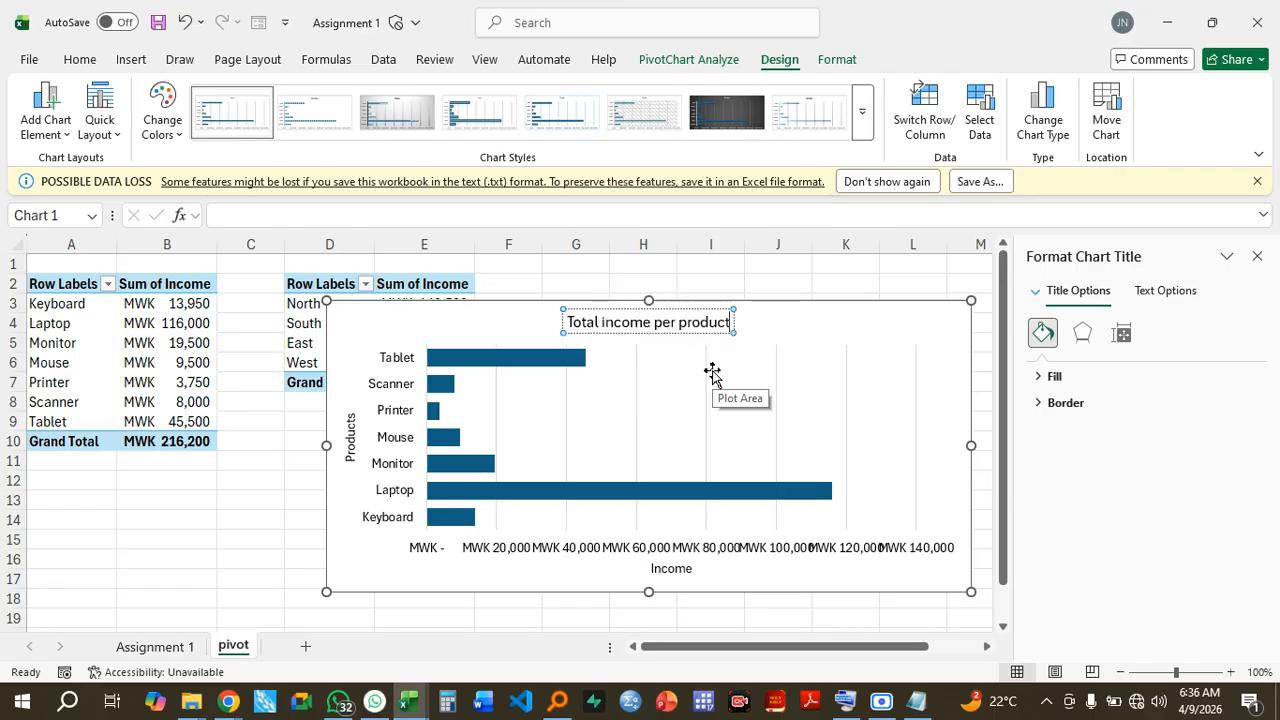
click(982, 479)
- Copy the whole bar chart onto a new worksheet, placing its upper-left corner near cell E3
click(563, 304)
right_click(563, 304)
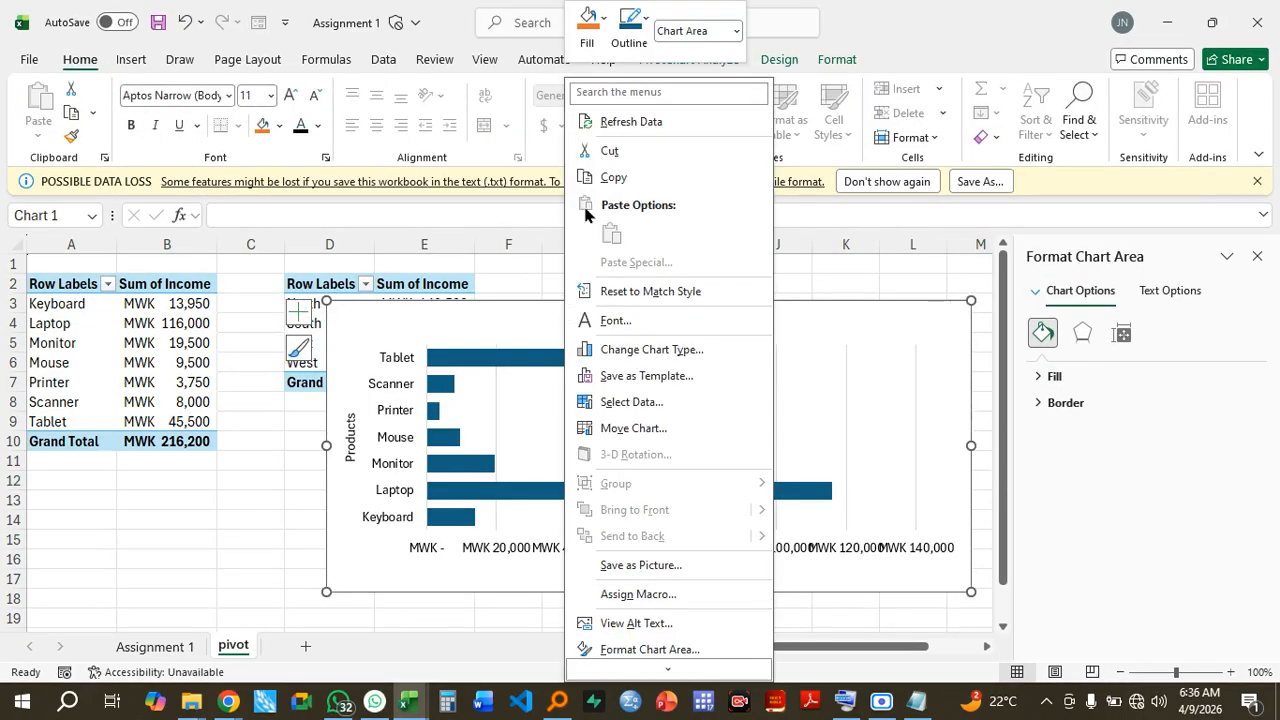
click(615, 177)
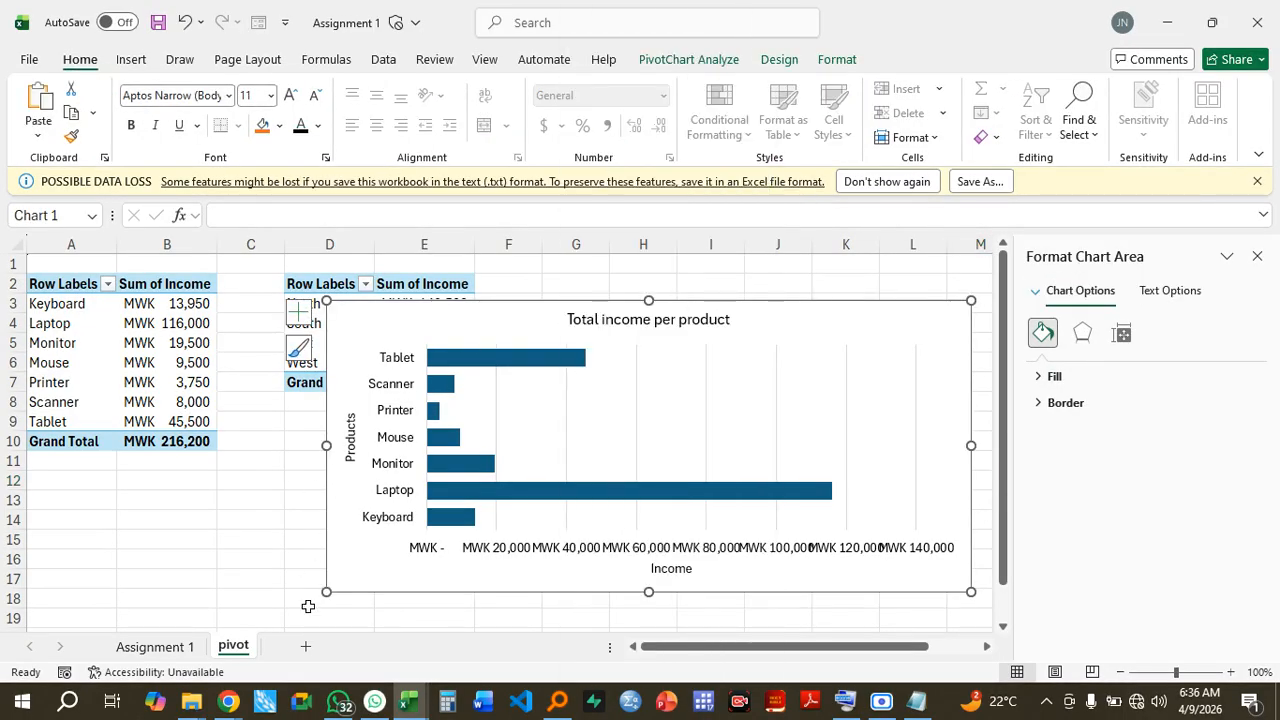
click(300, 646)
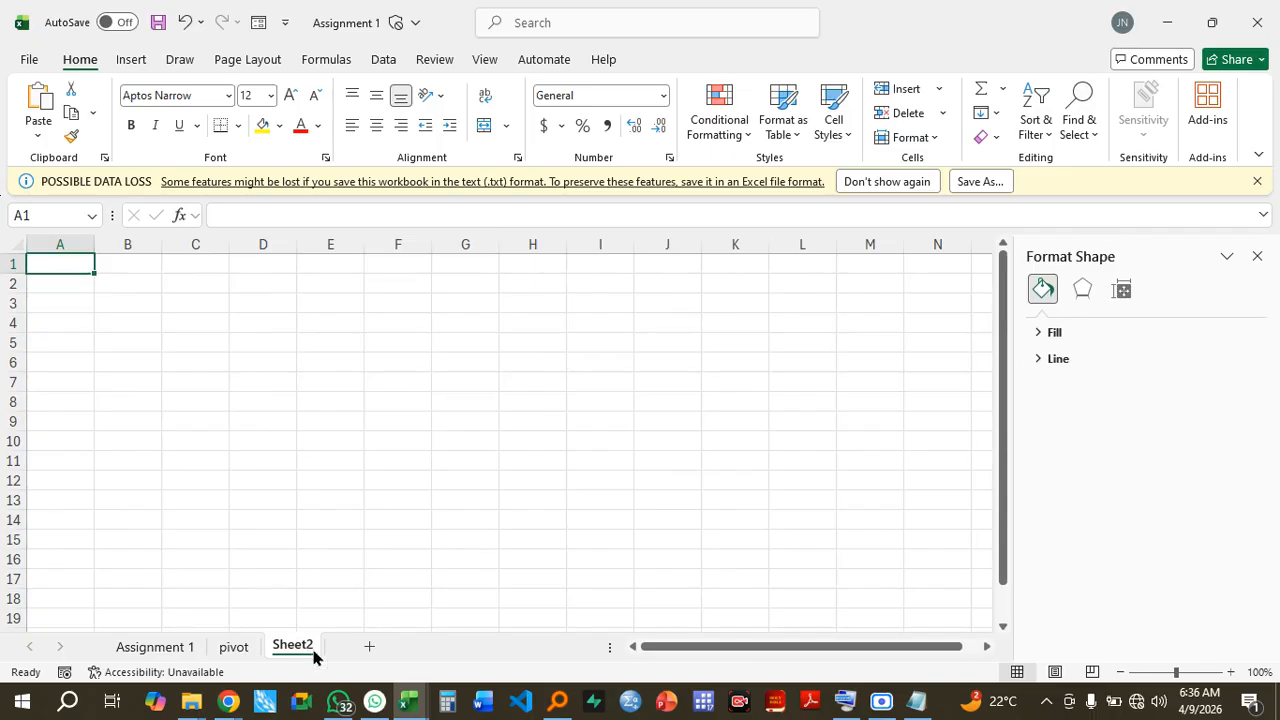
click(240, 342)
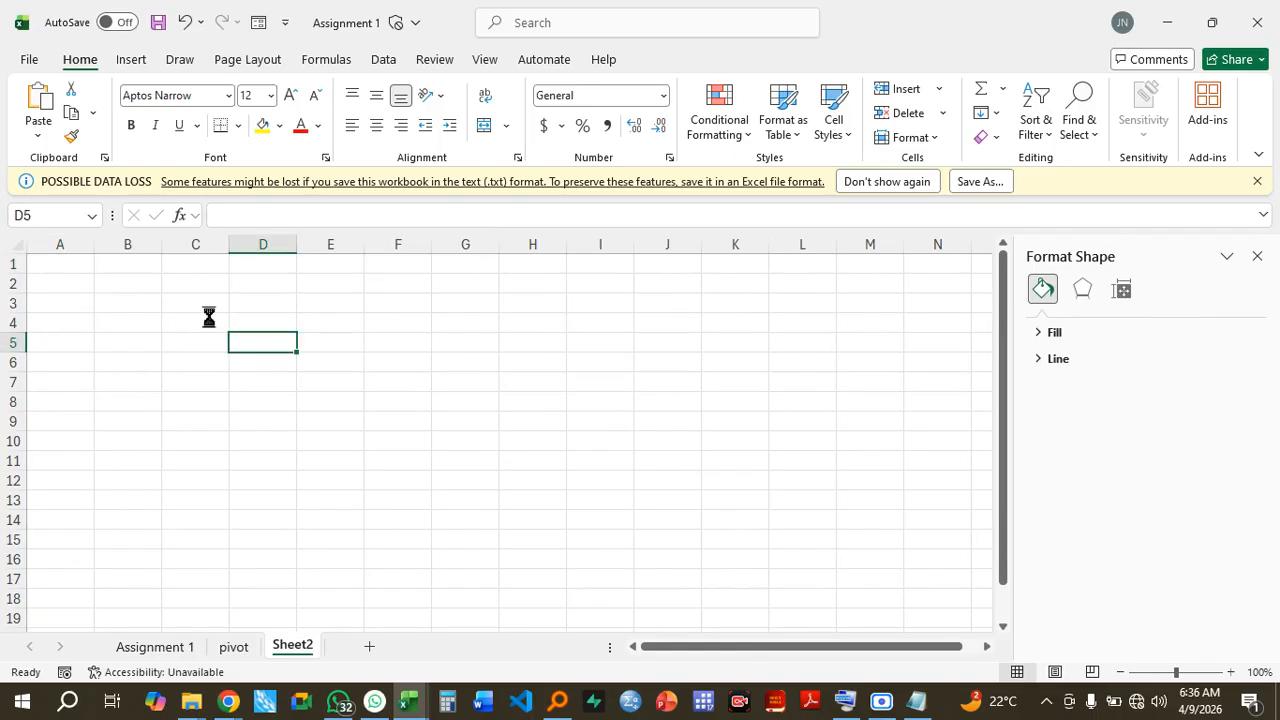
drag(387, 340, 448, 297)
click(140, 449)
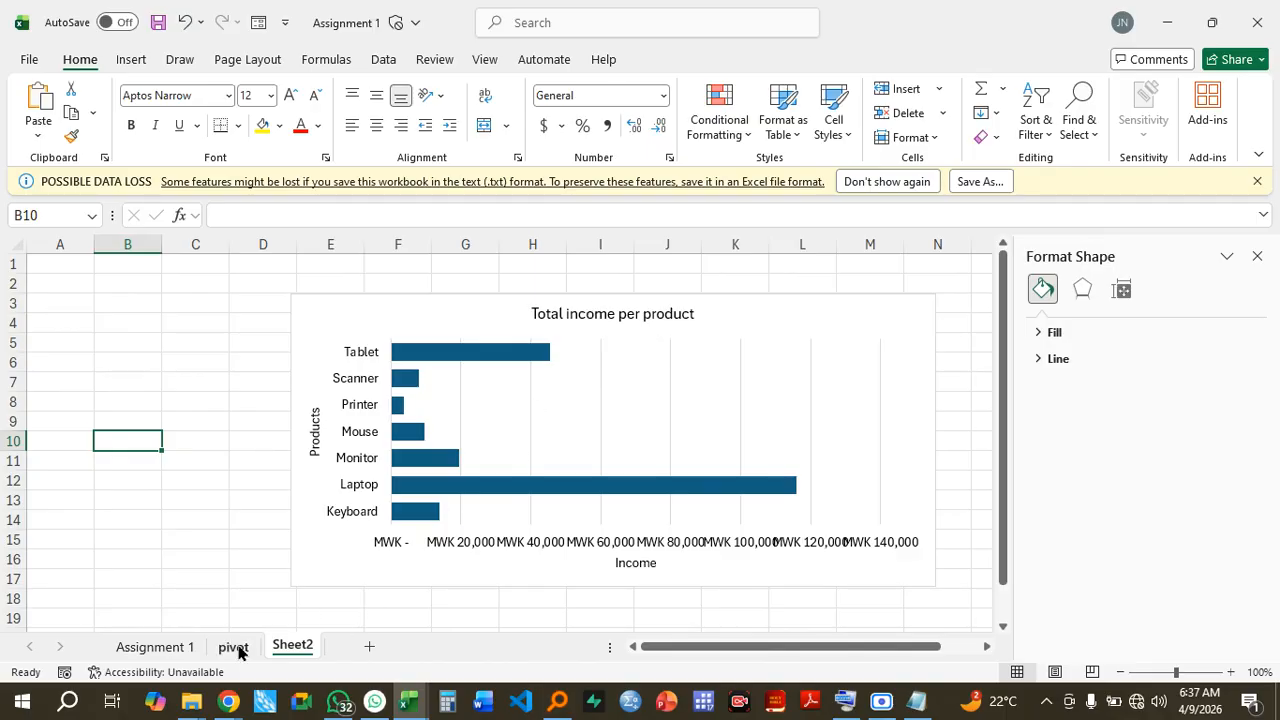
click(165, 650)
click(265, 526)
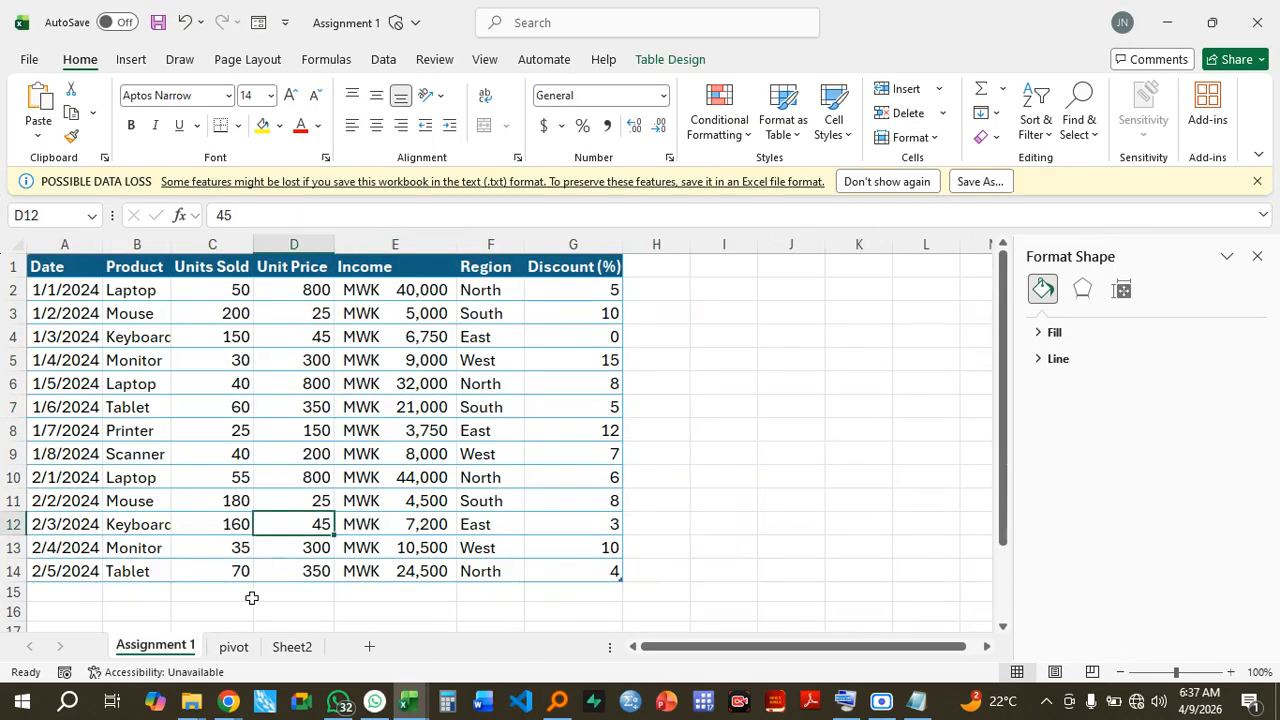
click(233, 647)
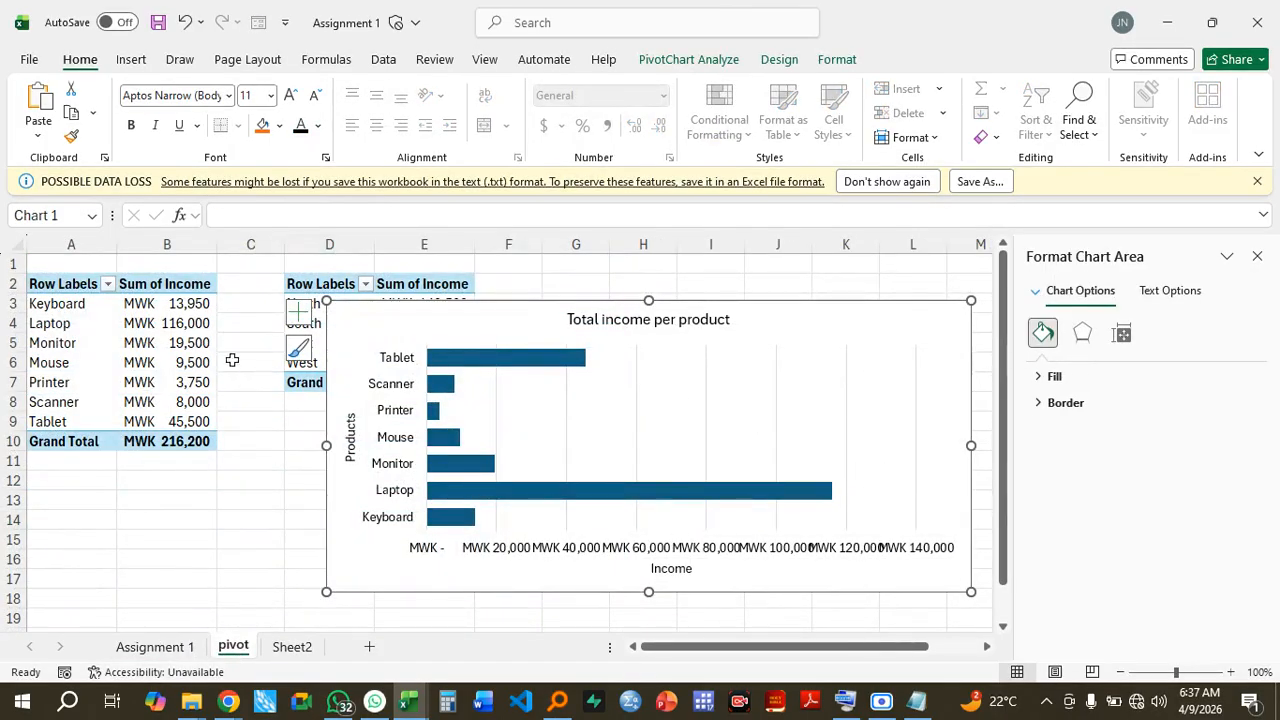
click(308, 650)
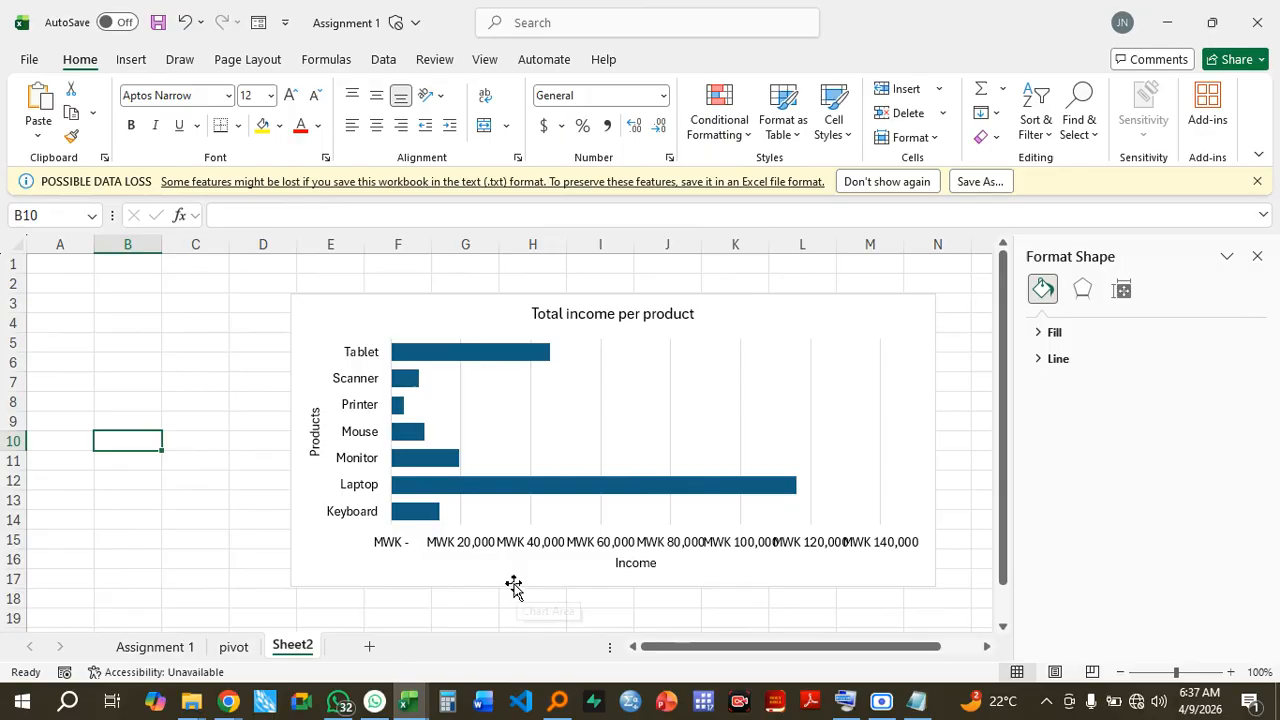
click(232, 655)
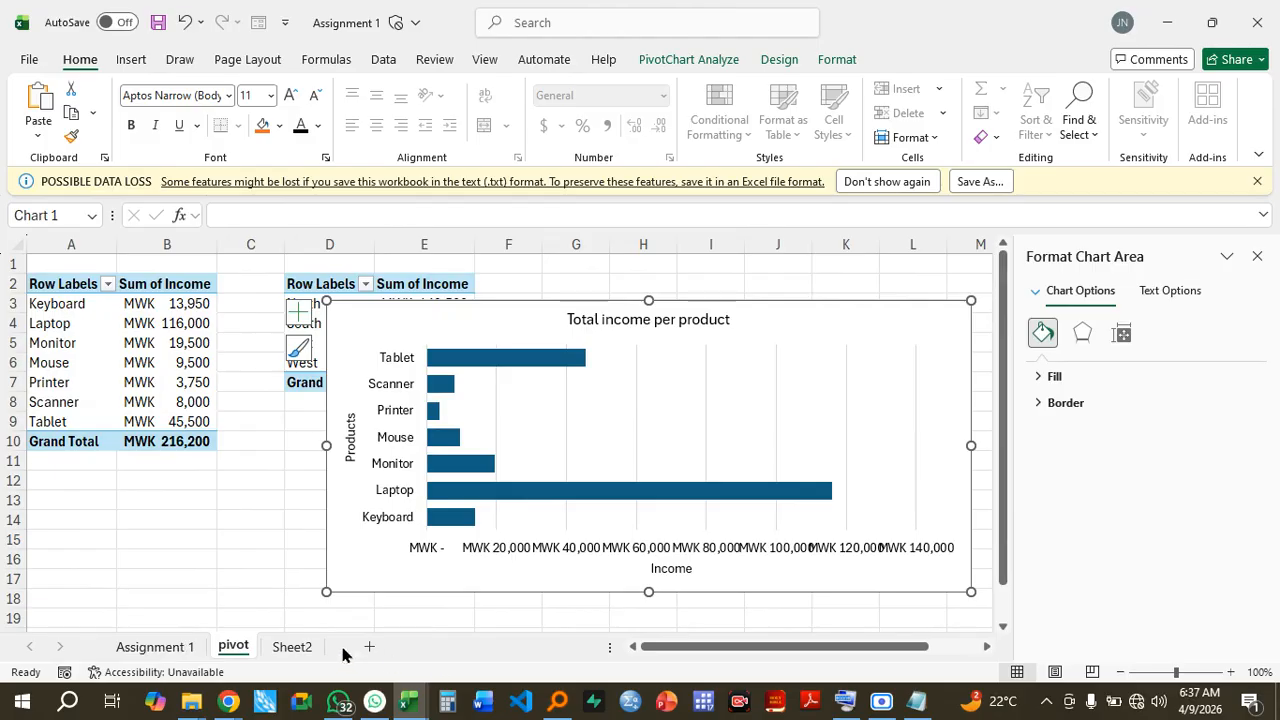
- Rename the worksheet Sheet2 as "chart"
click(285, 649)
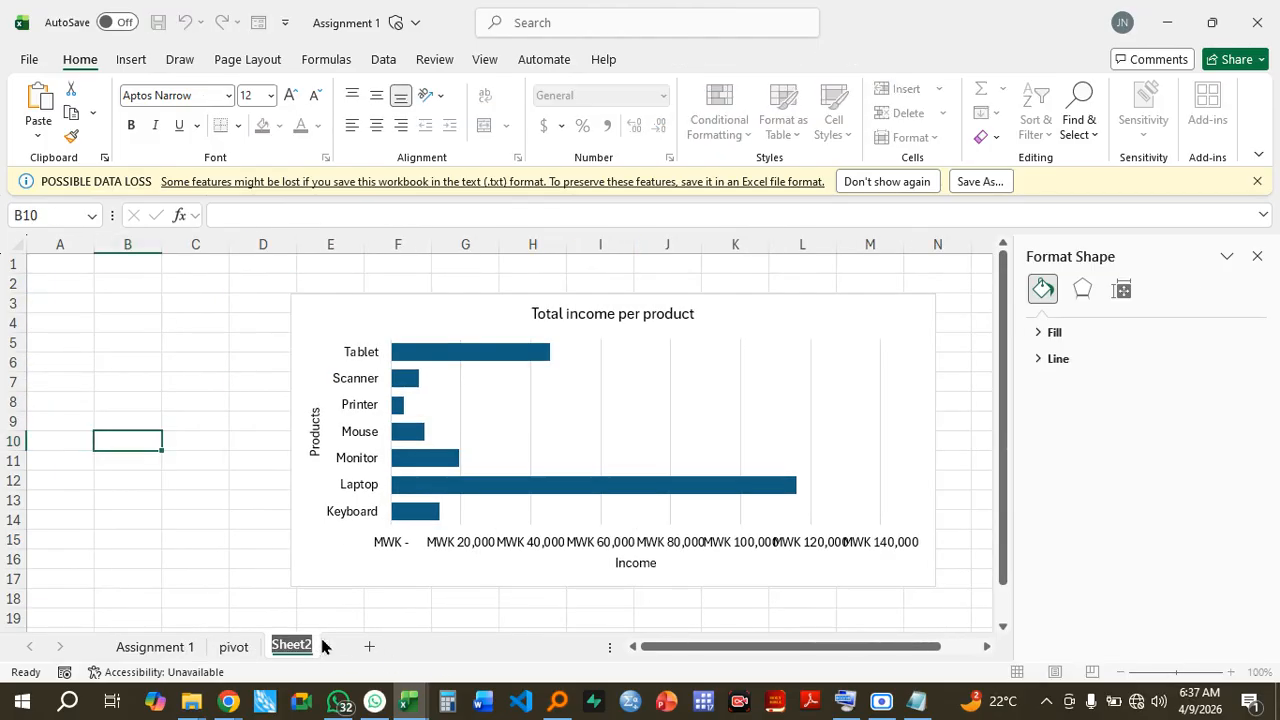
text(chart)
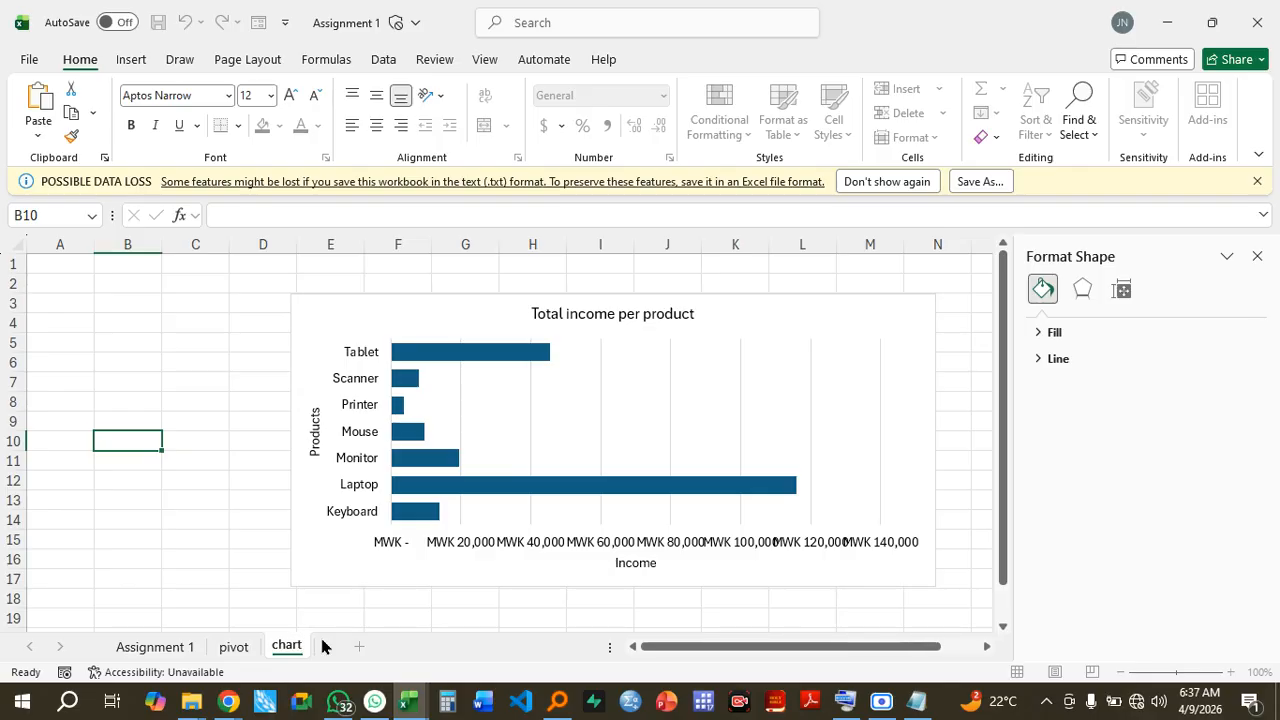
key(Return)
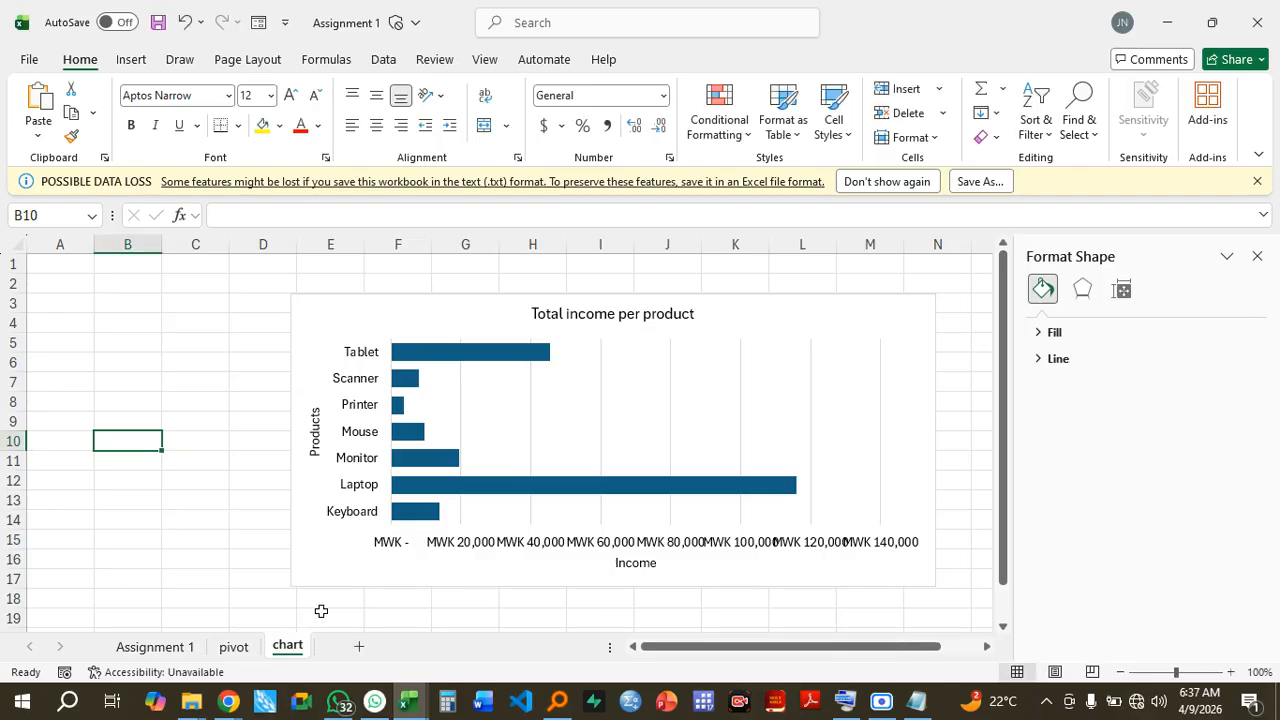
- Delete the original bar chart from the pivot sheet, keeping the copy on the chart sheet
click(321, 616)
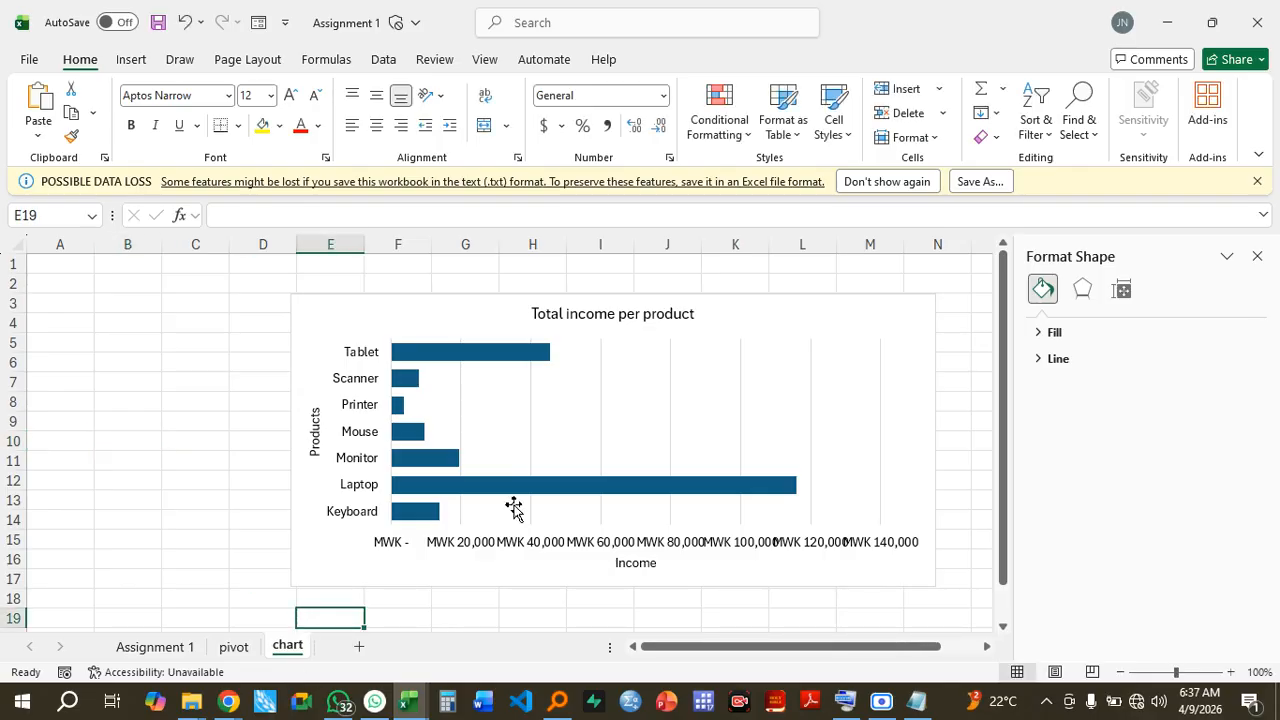
click(321, 565)
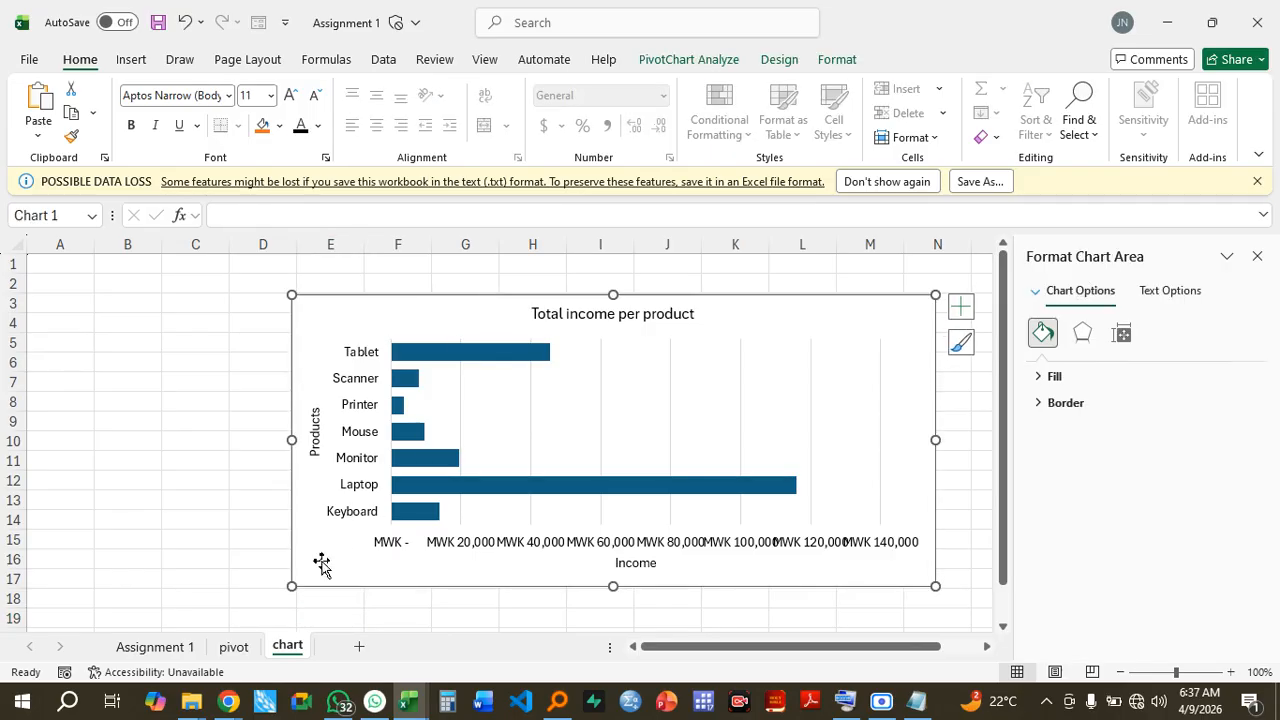
click(231, 646)
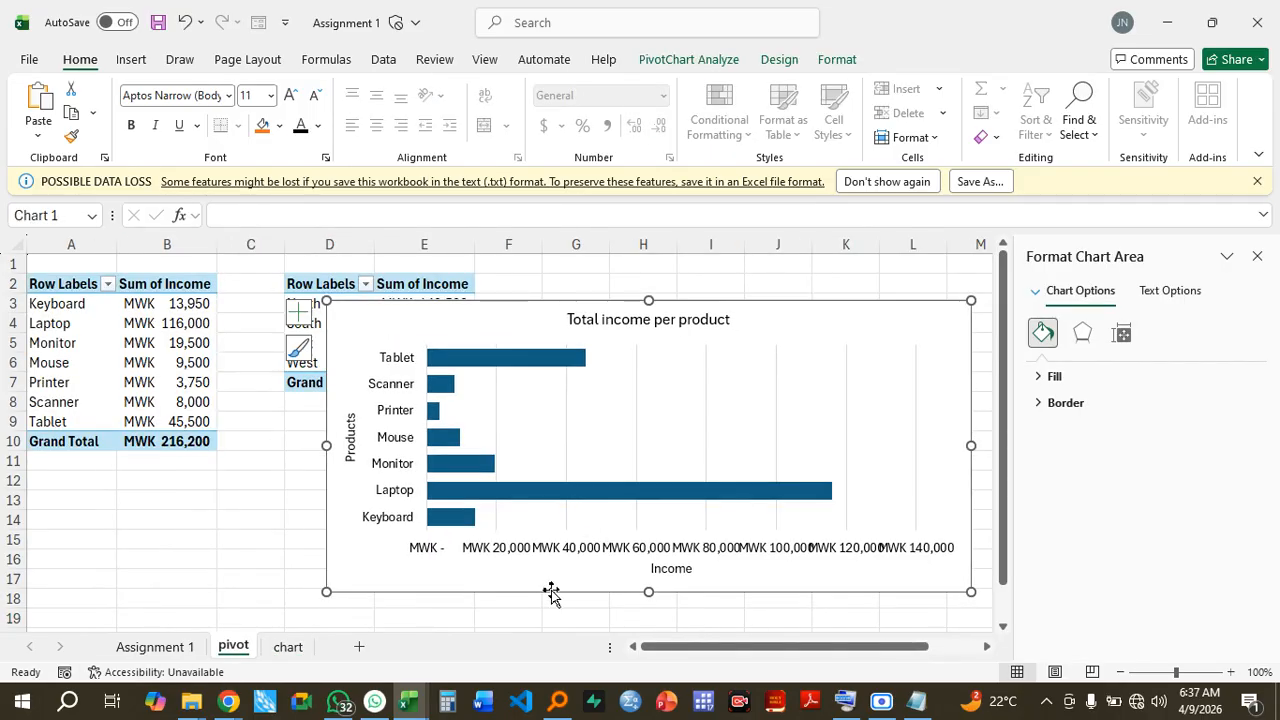
key(Delete)
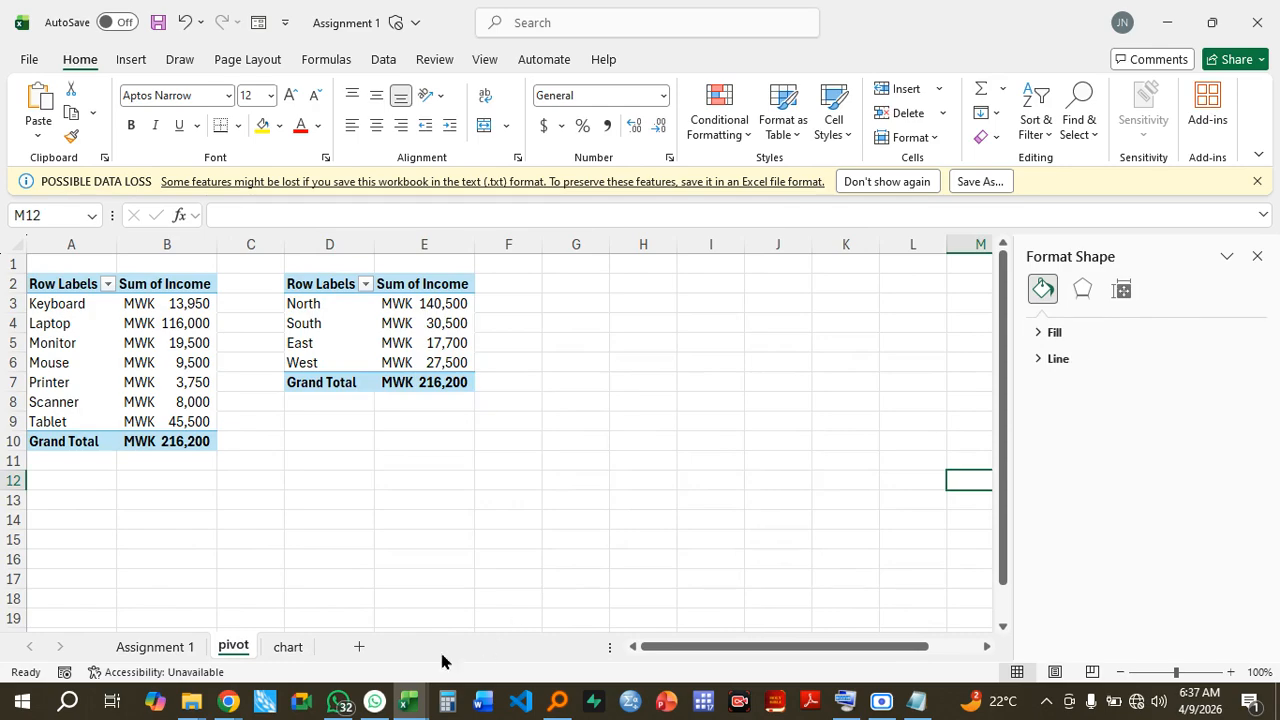
- Shift the "Total income per product" title slightly to the left above the plot area on the chart sheet
click(284, 648)
click(686, 305)
drag(672, 278, 674, 282)
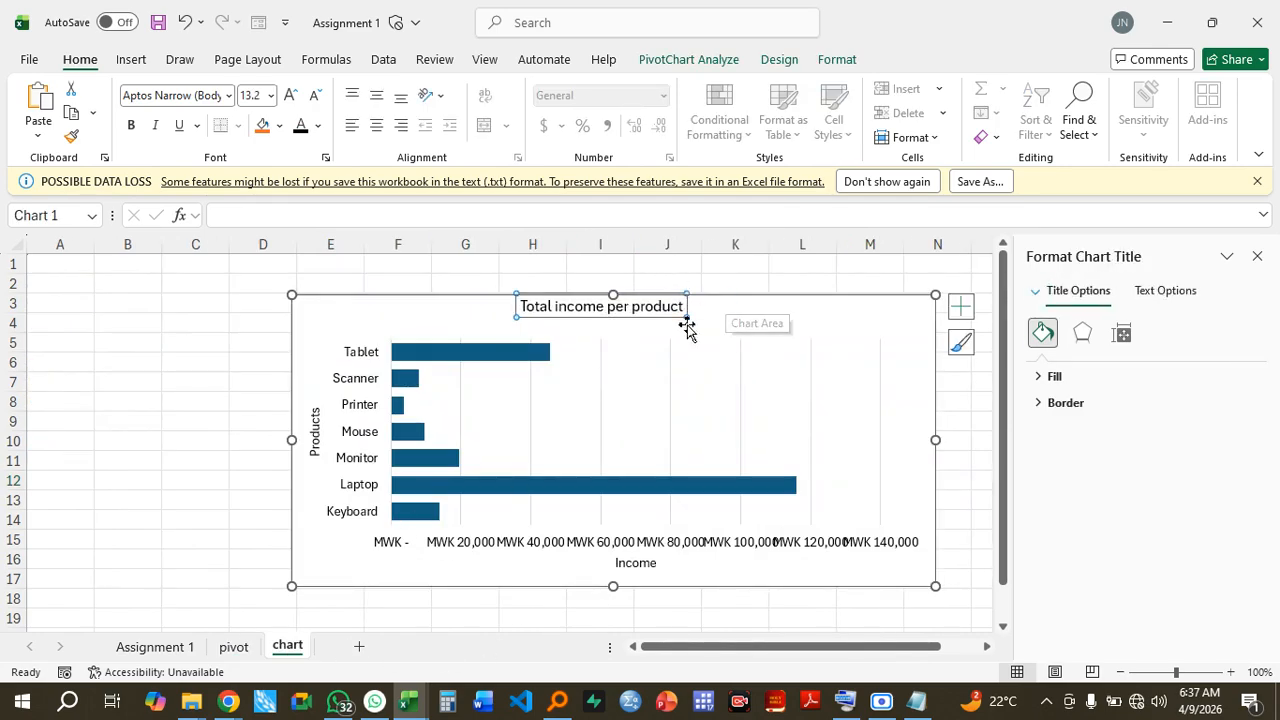
drag(660, 325, 660, 329)
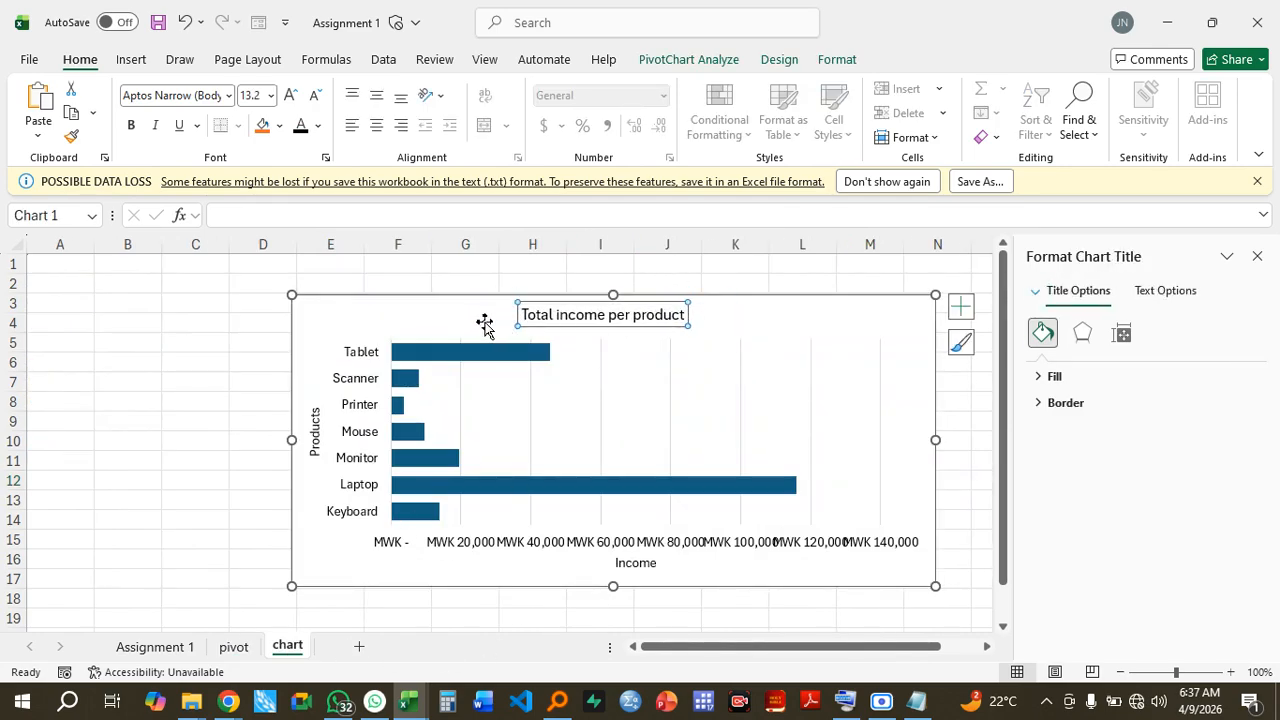